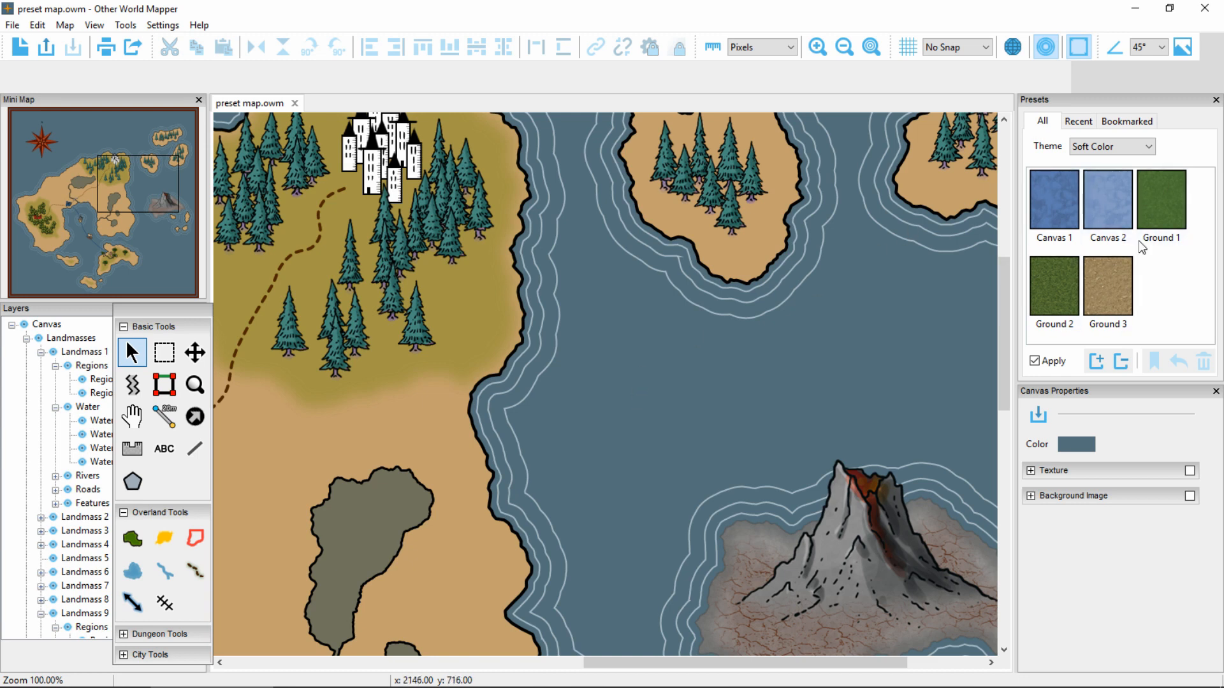
Preview the canvas presets of the Color theme, and return to the Soft Color theme.
click(1122, 153)
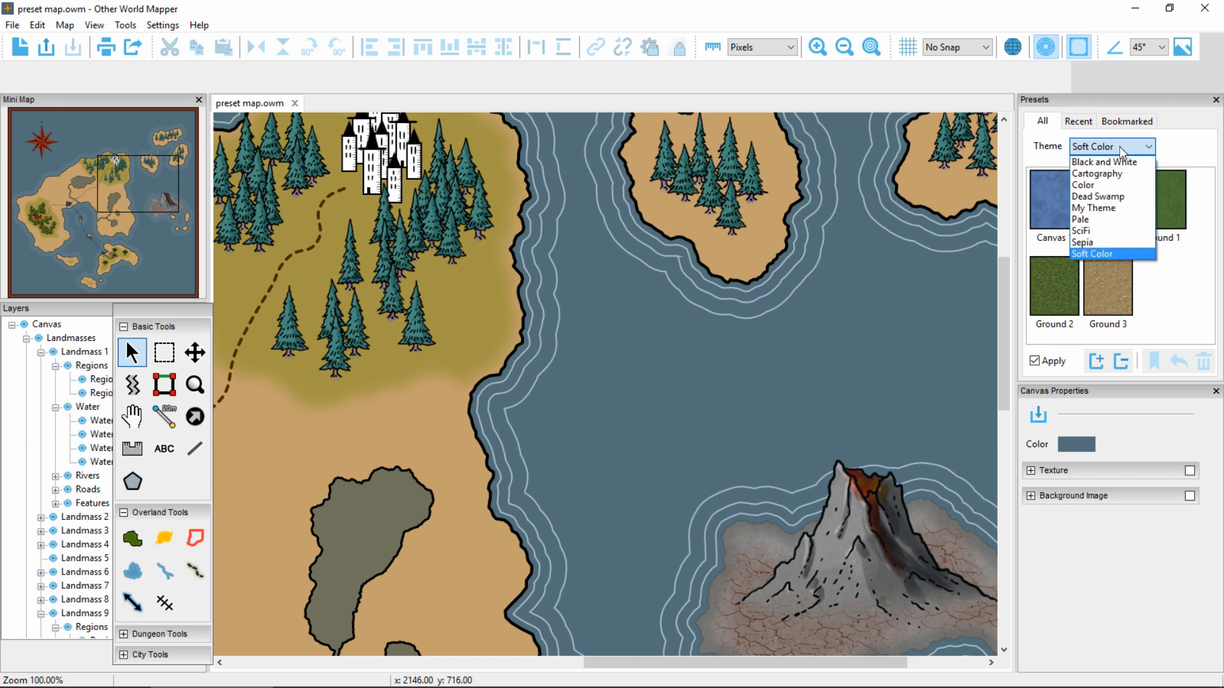
click(1104, 185)
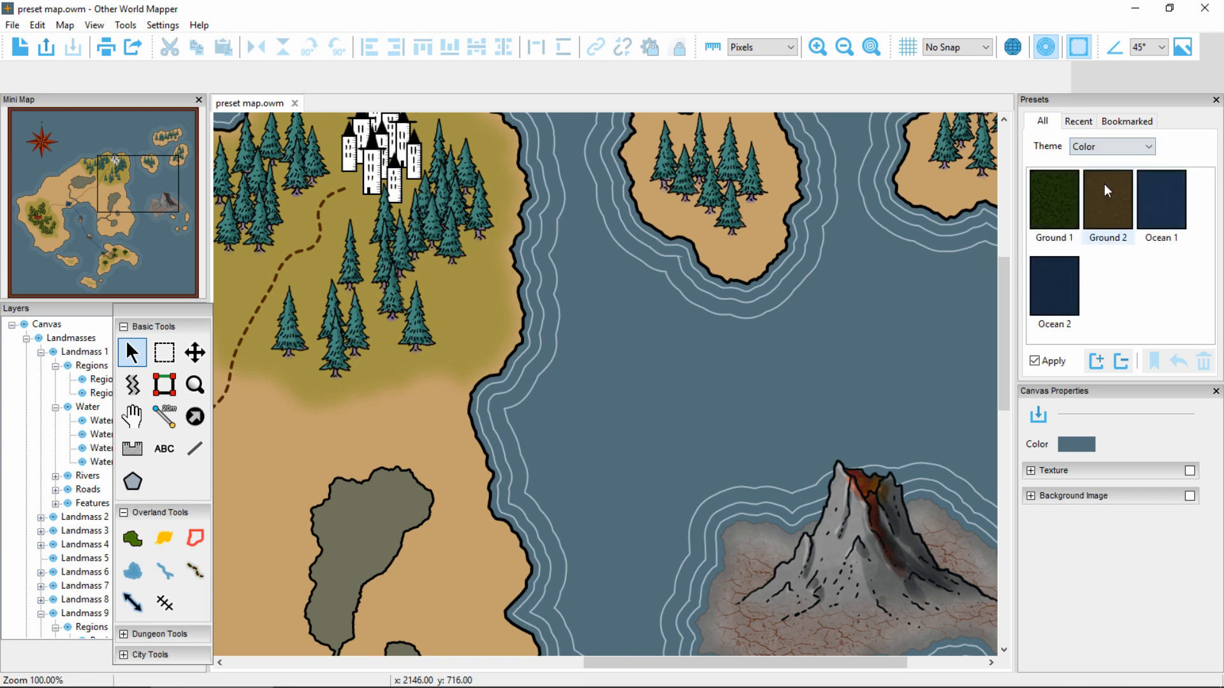
click(1101, 144)
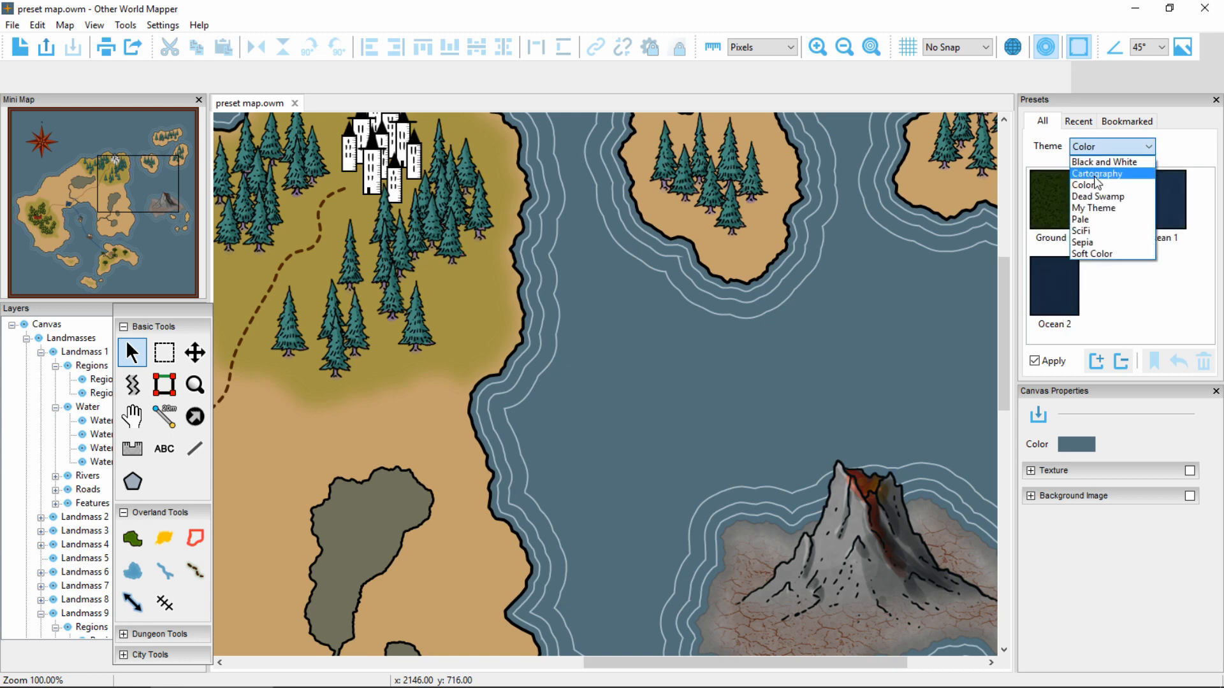
click(1090, 253)
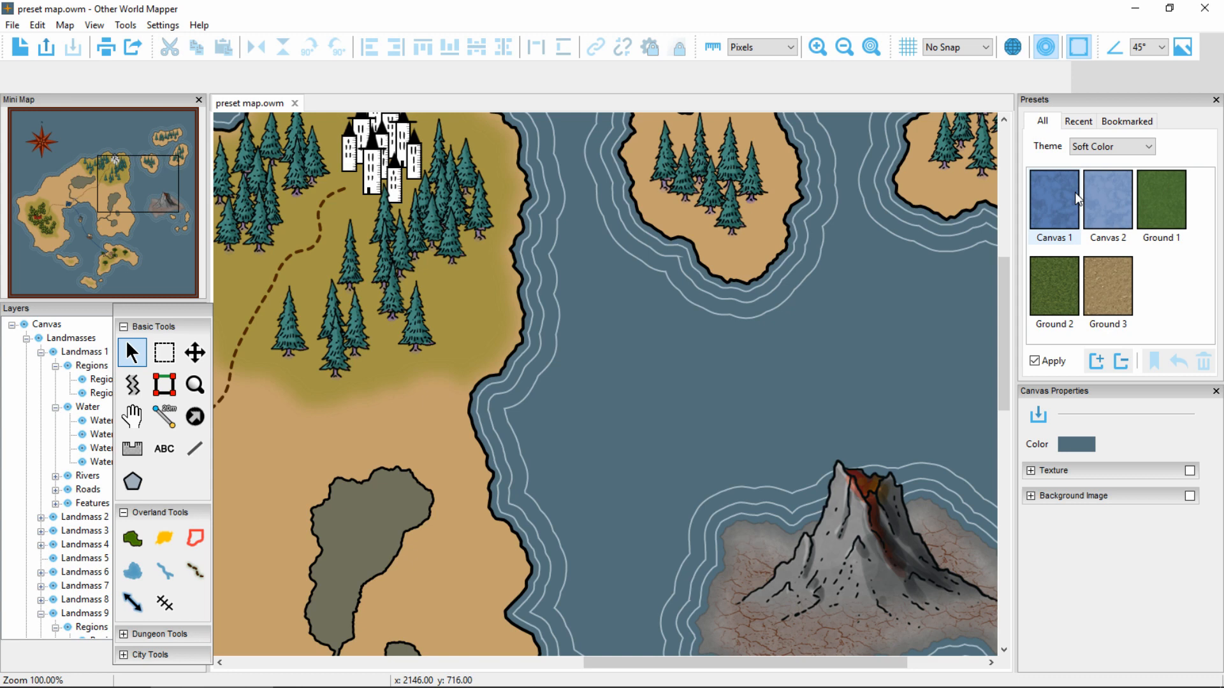
Select the olive forest region on the main landmass and browse the presets offered for regions.
click(492, 304)
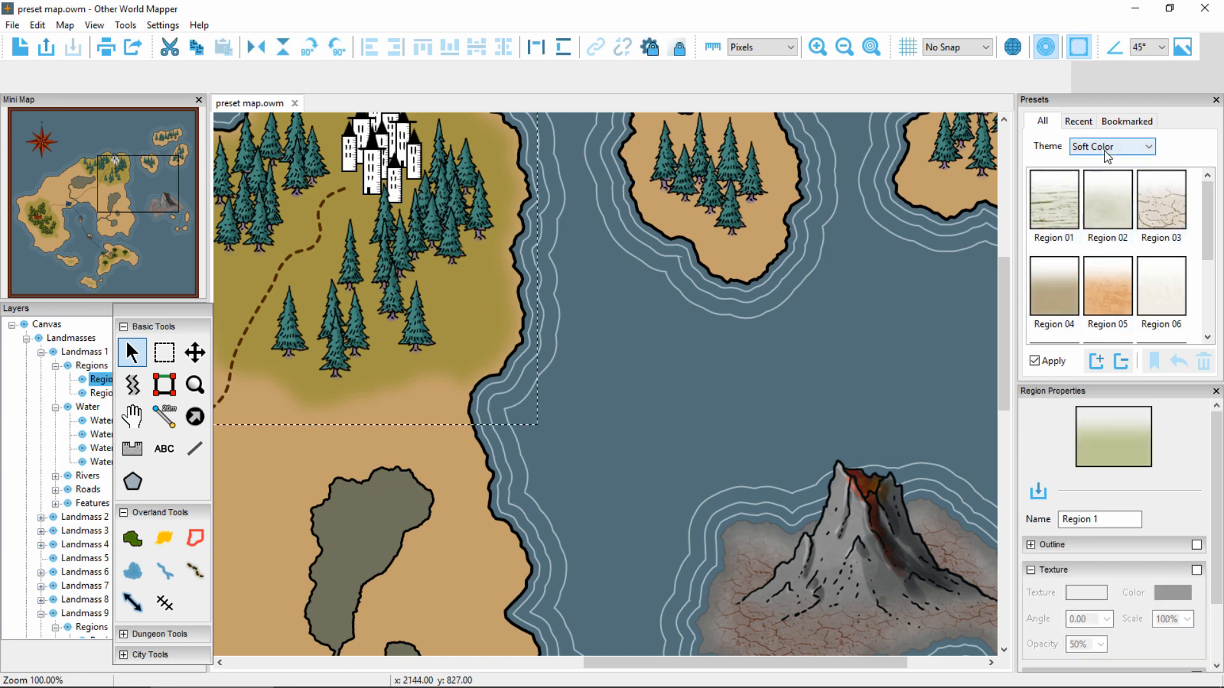
scroll(1103, 247, down, 3)
scroll(1103, 247, up, 3)
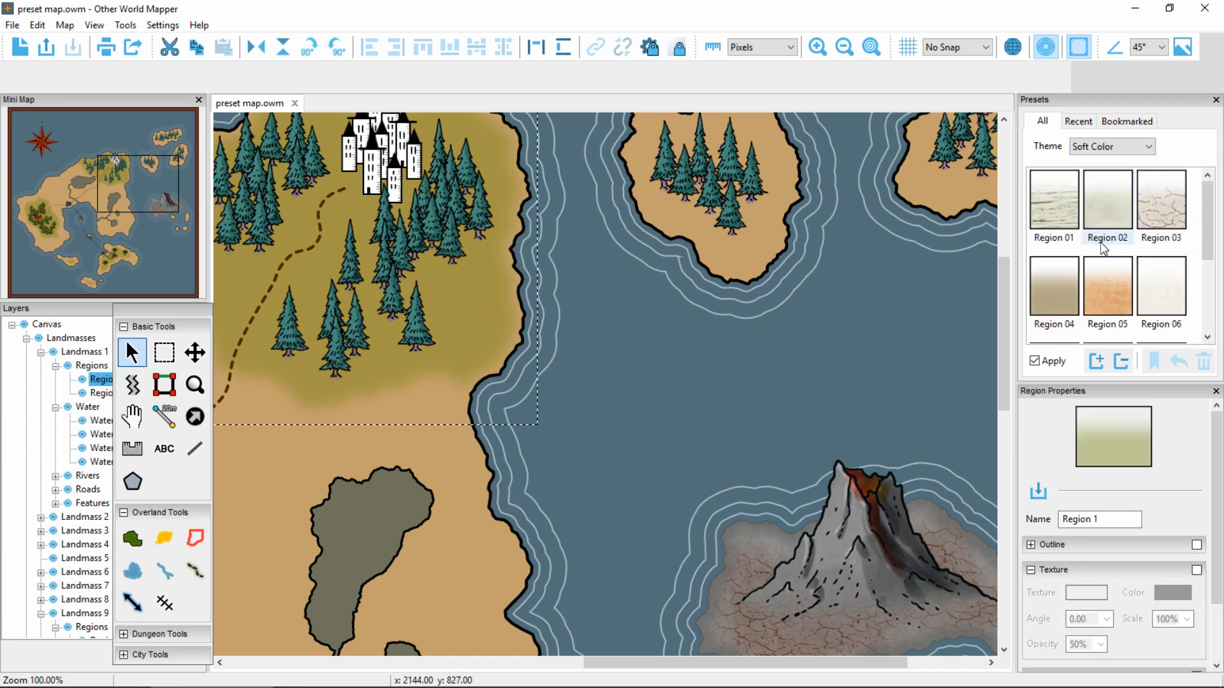
Draw a small island in the open sea northwest of the volcano using the Landmass 2 preset.
click(137, 537)
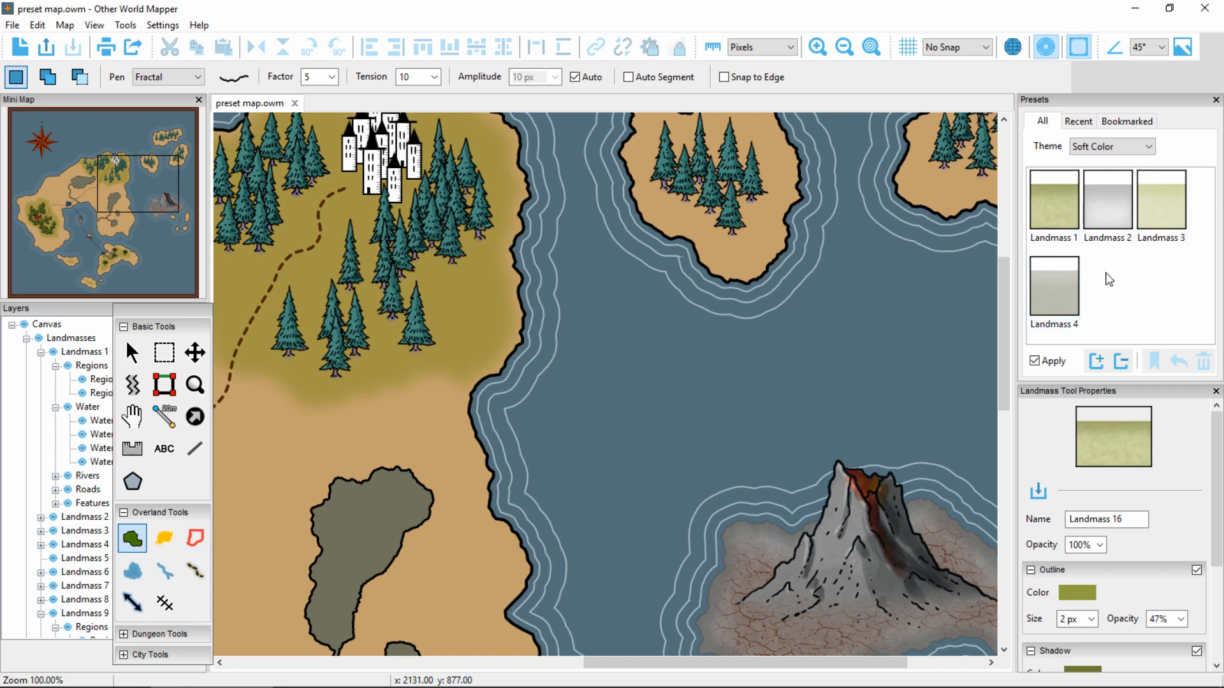
click(1110, 210)
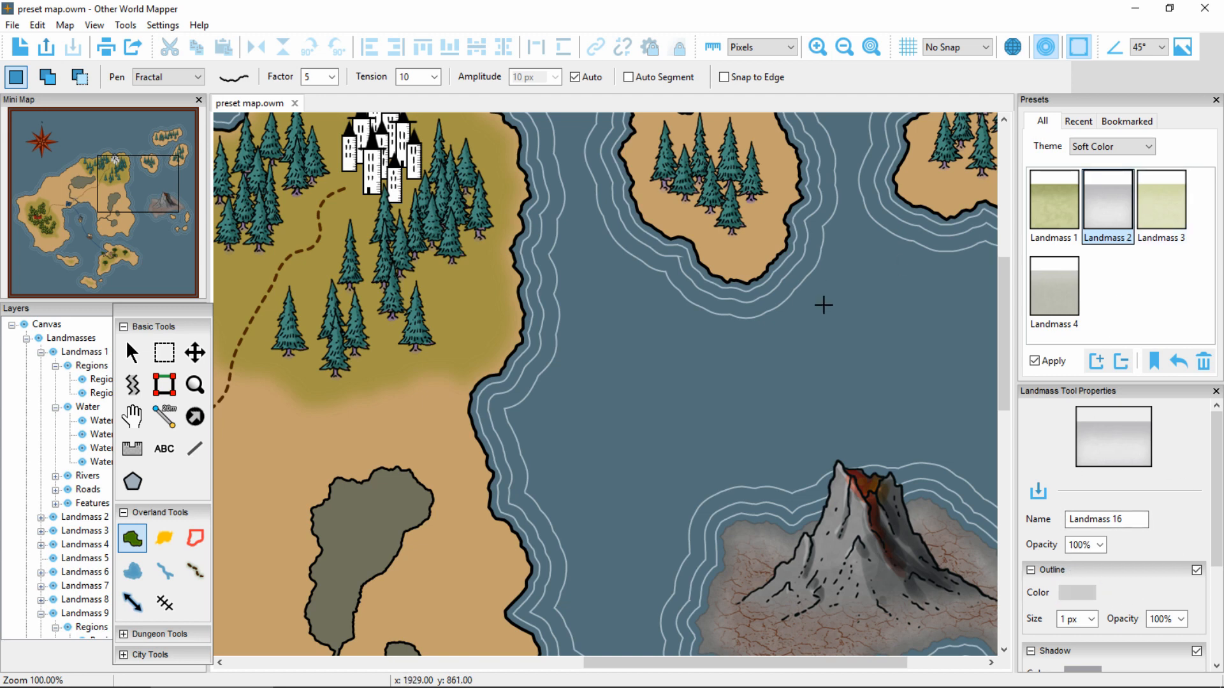
mouse_move(707, 341)
mouse_down()
mouse_move(643, 316)
mouse_move(554, 381)
mouse_move(565, 402)
mouse_move(666, 445)
mouse_move(770, 371)
mouse_up()
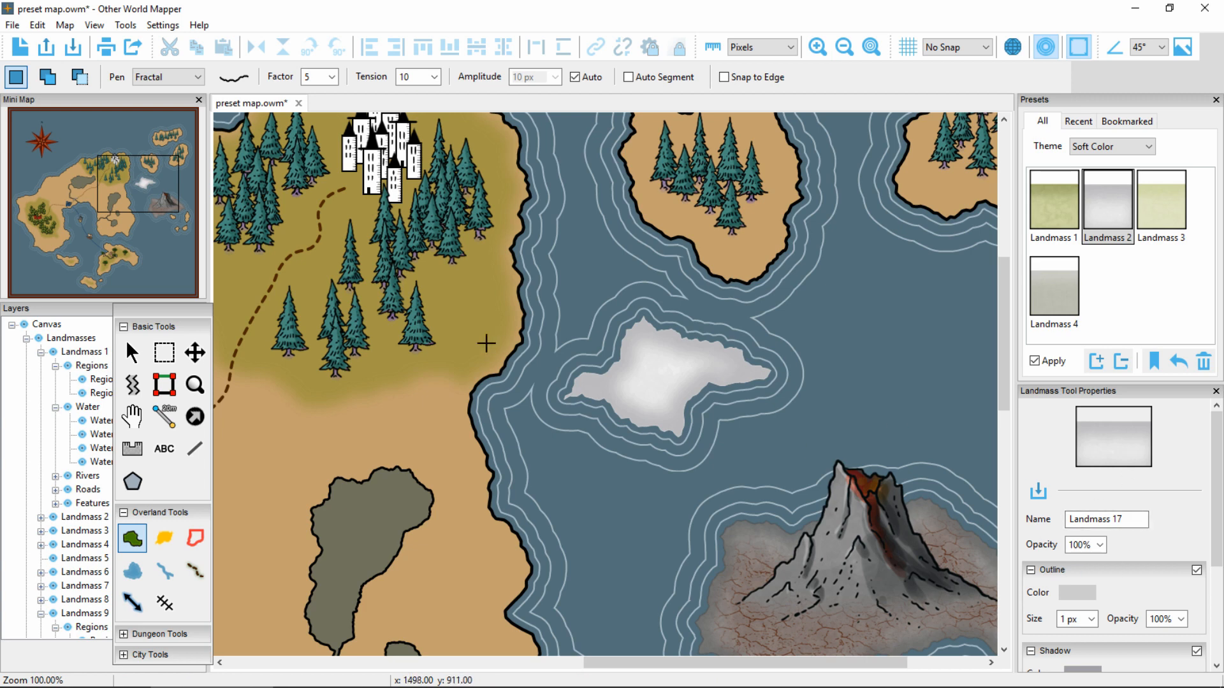
Apply the Lake 2 preset to the large grey lake on the main landmass.
click(134, 352)
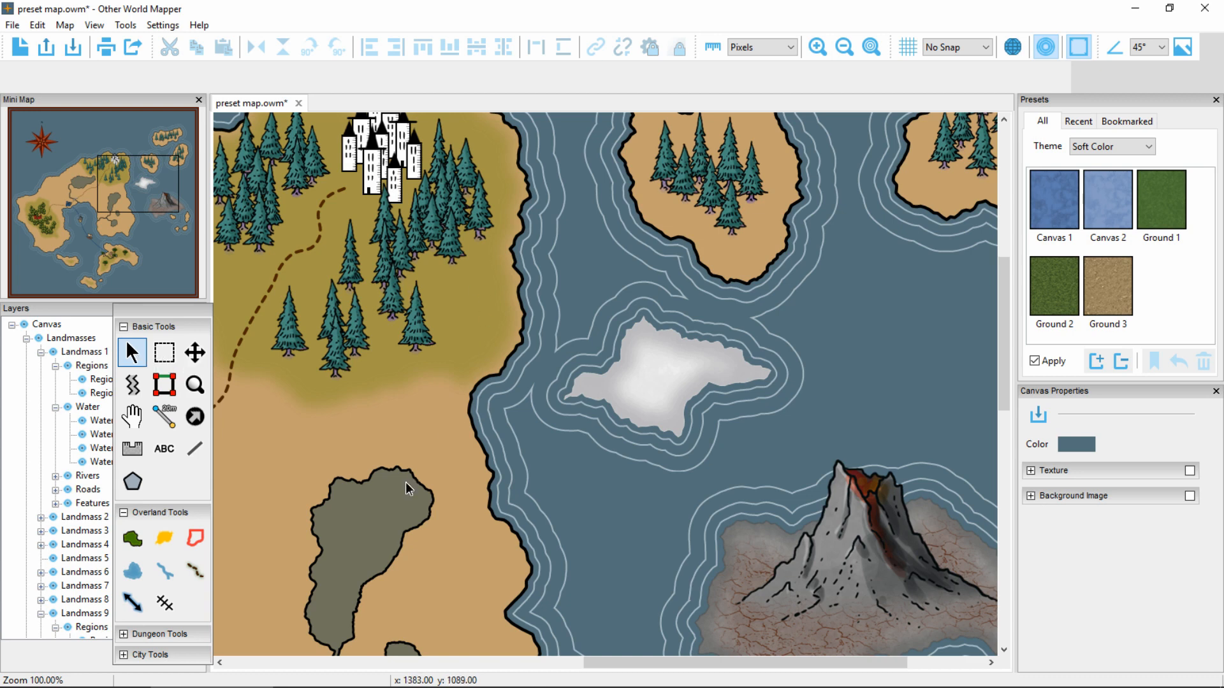
click(388, 512)
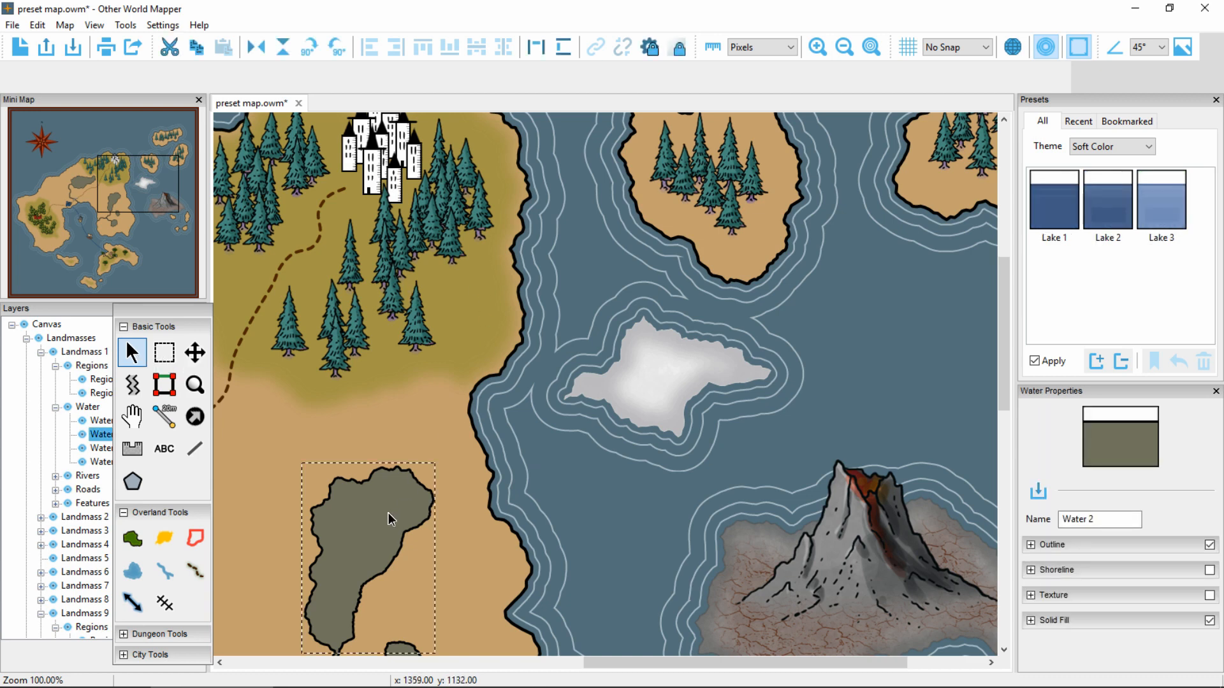
click(1126, 210)
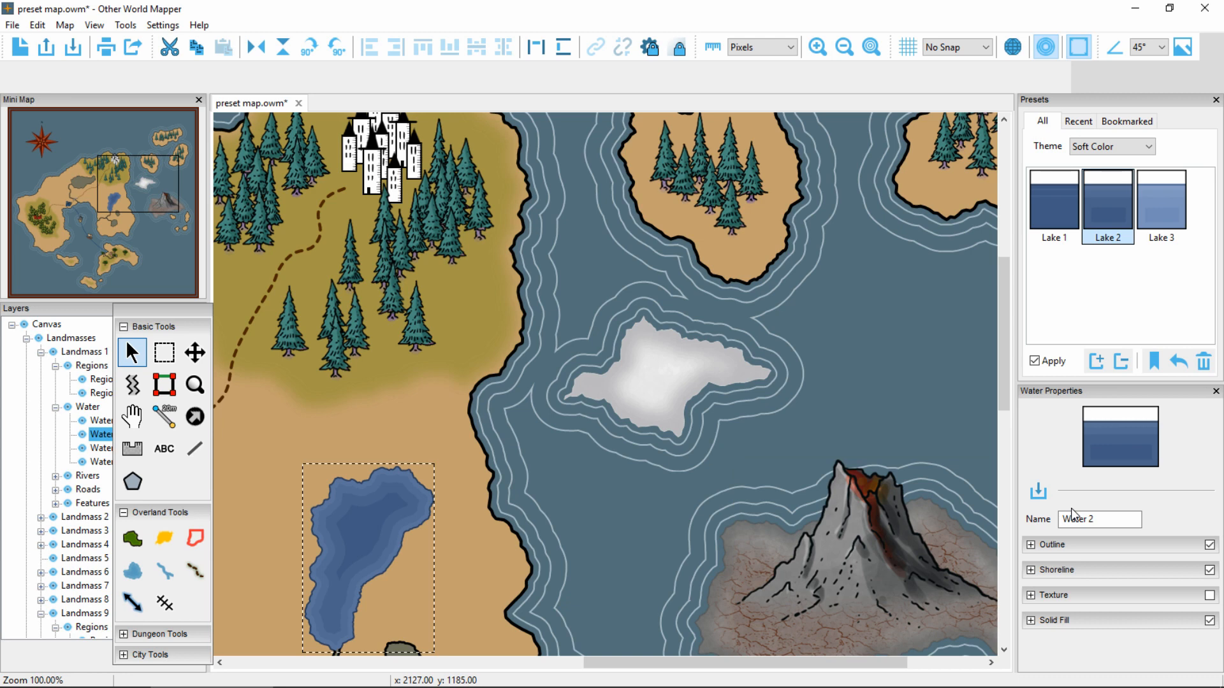
Save the volcano landmass's style as a new preset named Volcano in the Soft Color theme.
click(749, 527)
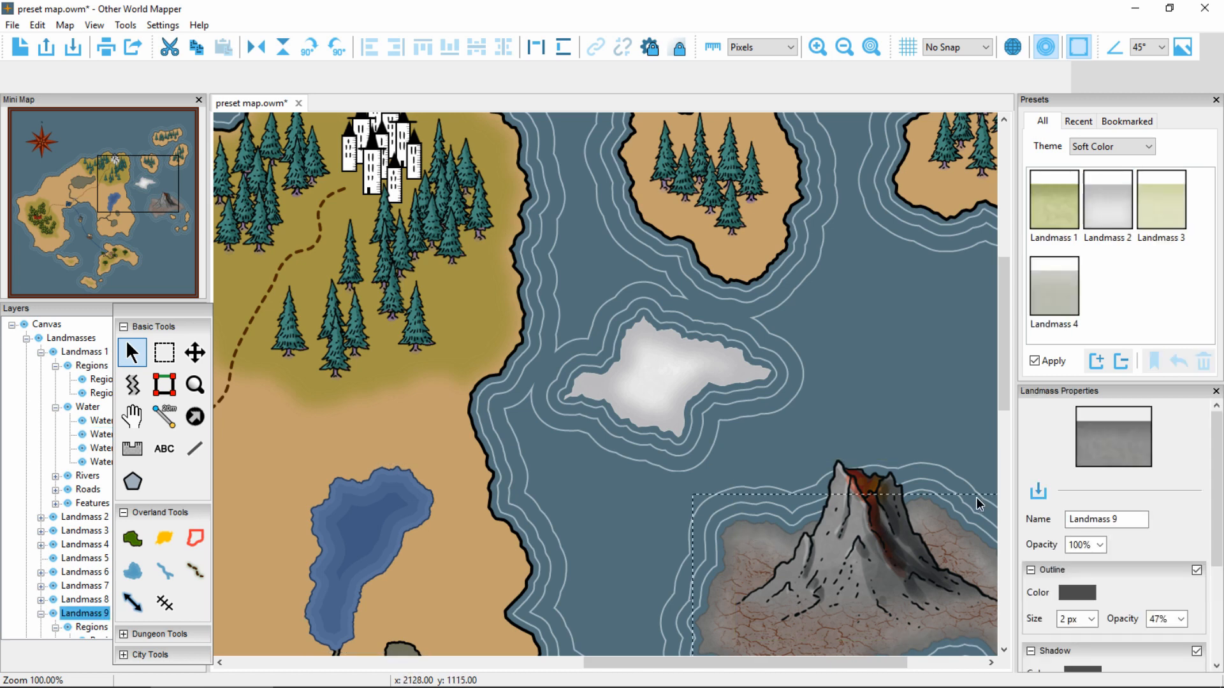
click(1037, 490)
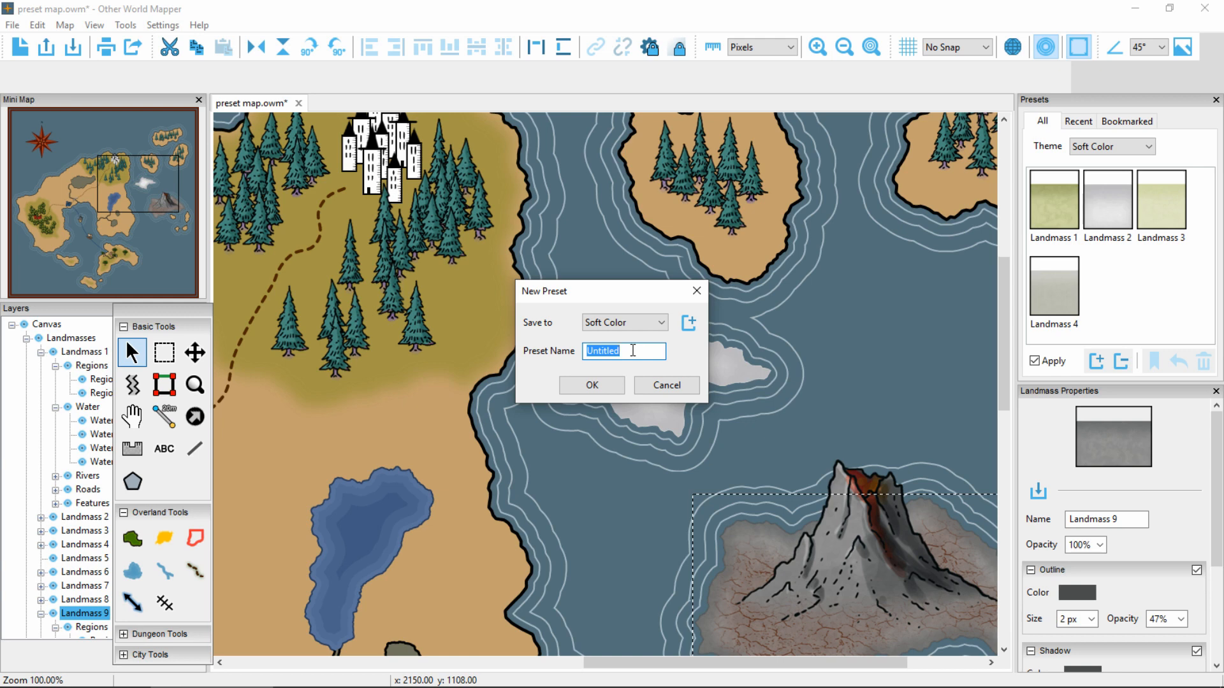
text(Volcano)
click(580, 386)
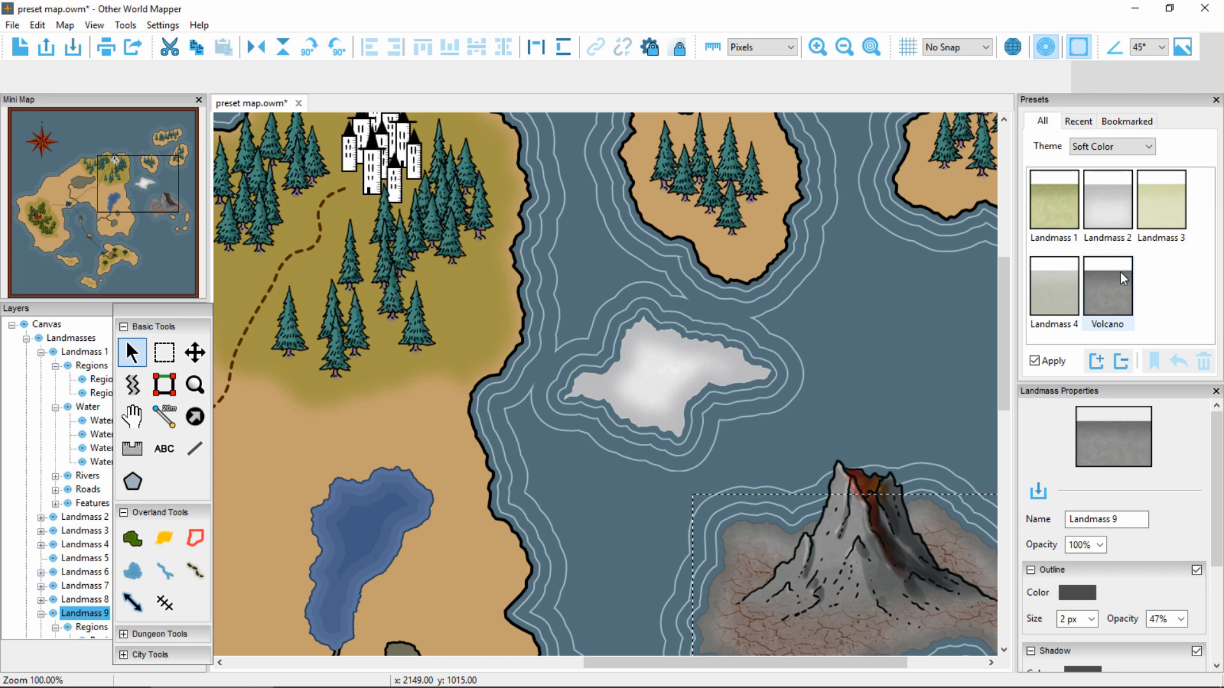
Apply the Volcano preset to the four small tan islands southeast of the volcano landmass.
scroll(948, 357, down, 3)
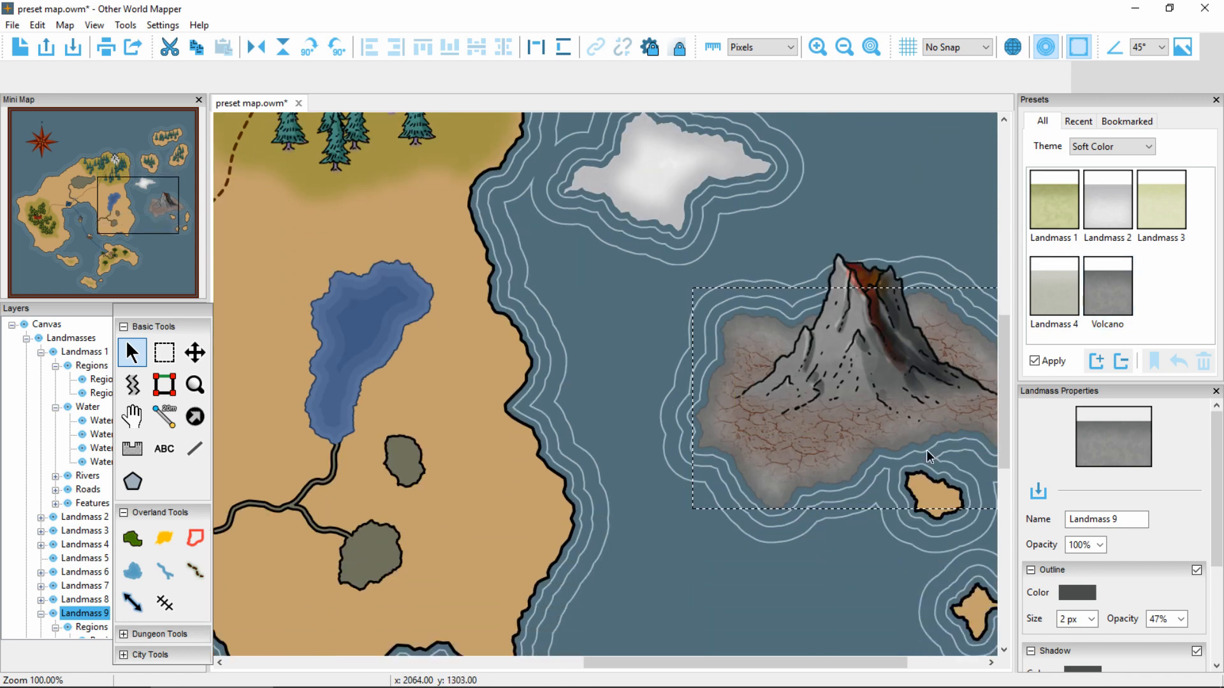
click(934, 505)
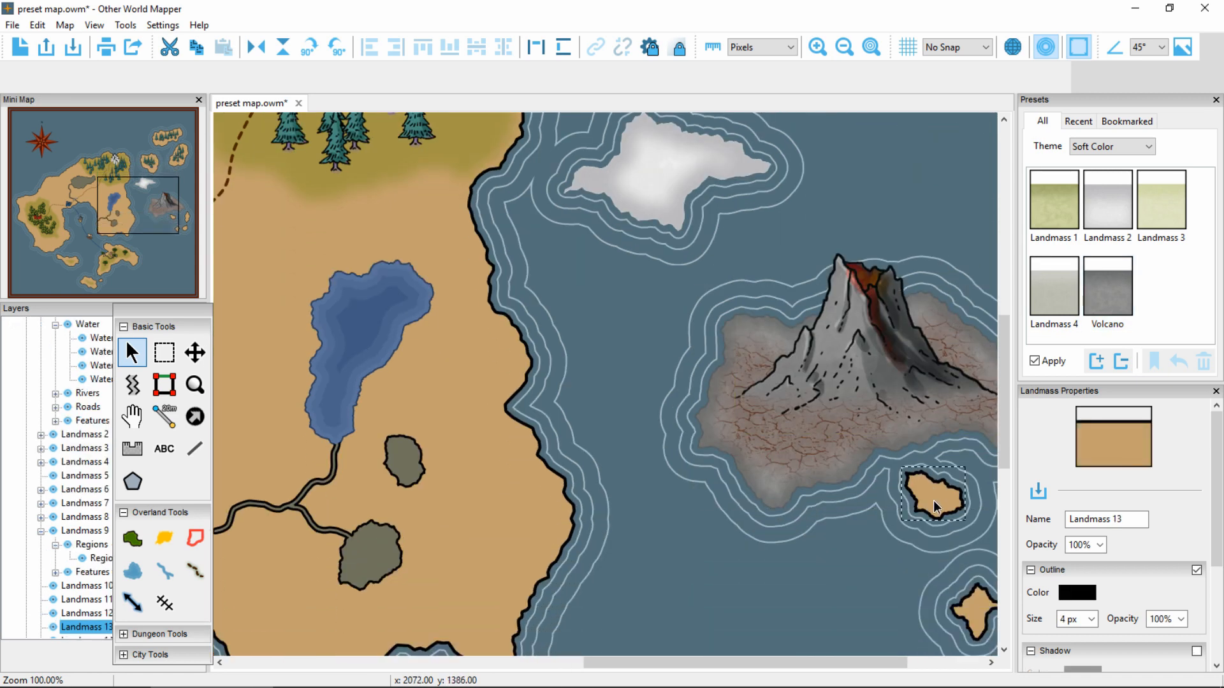
click(1130, 305)
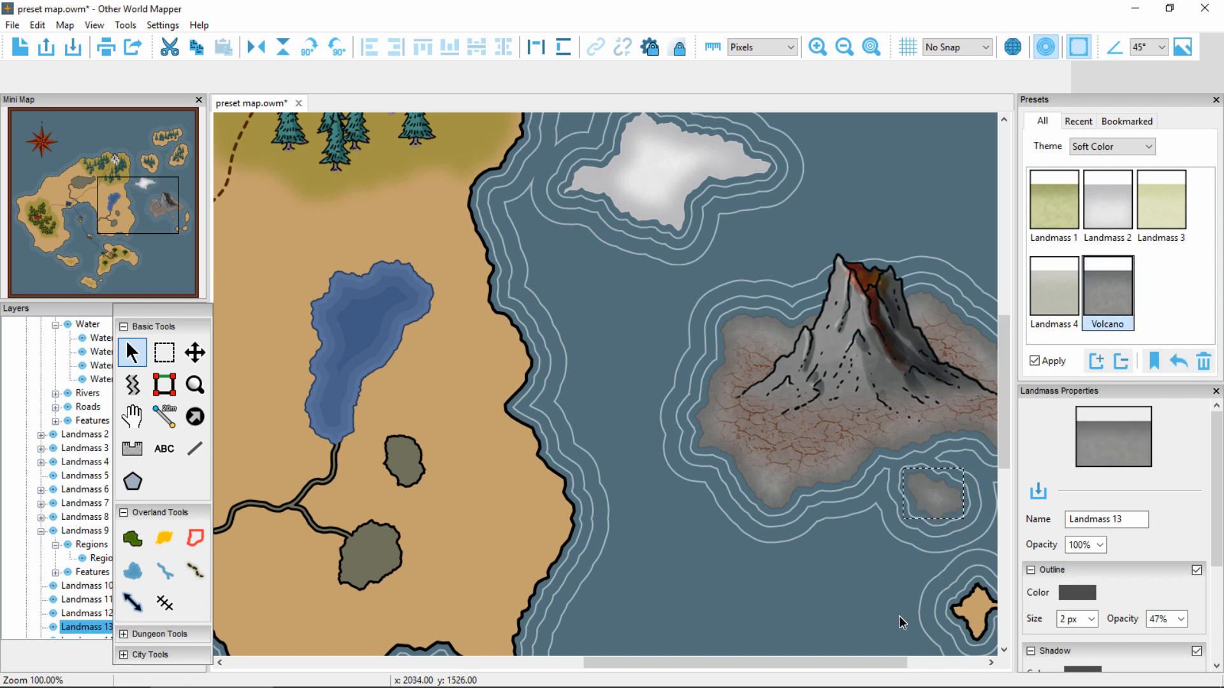
drag(895, 656, 957, 654)
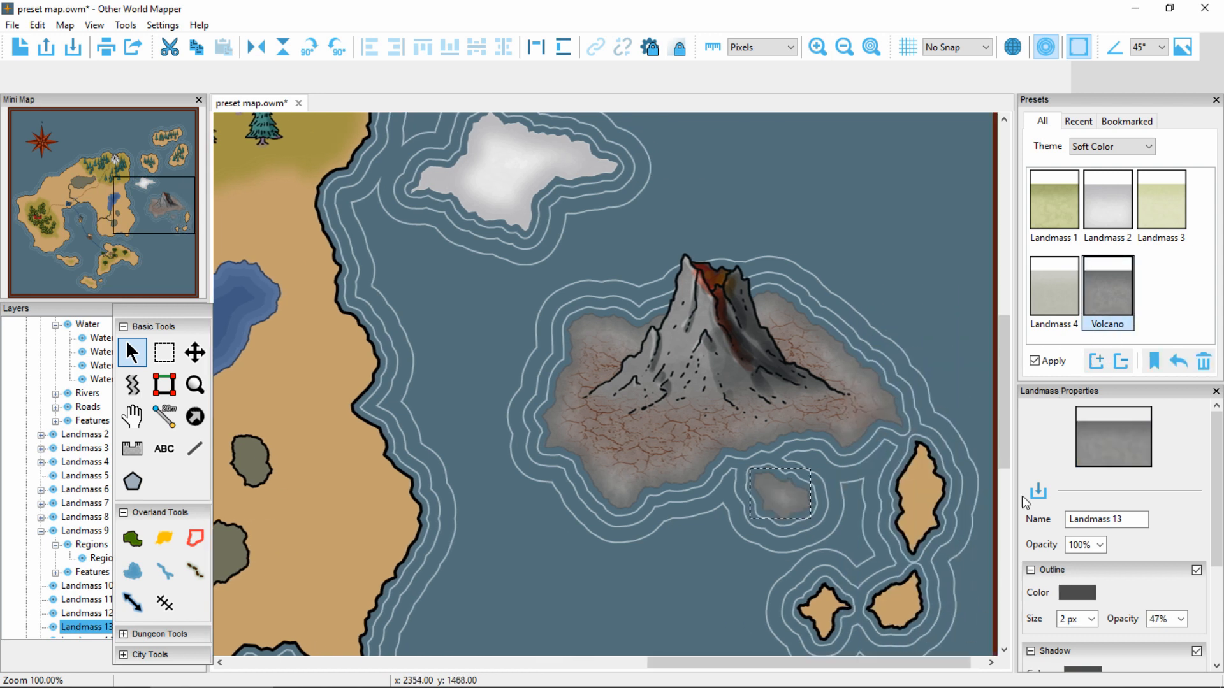
click(932, 488)
click(1092, 298)
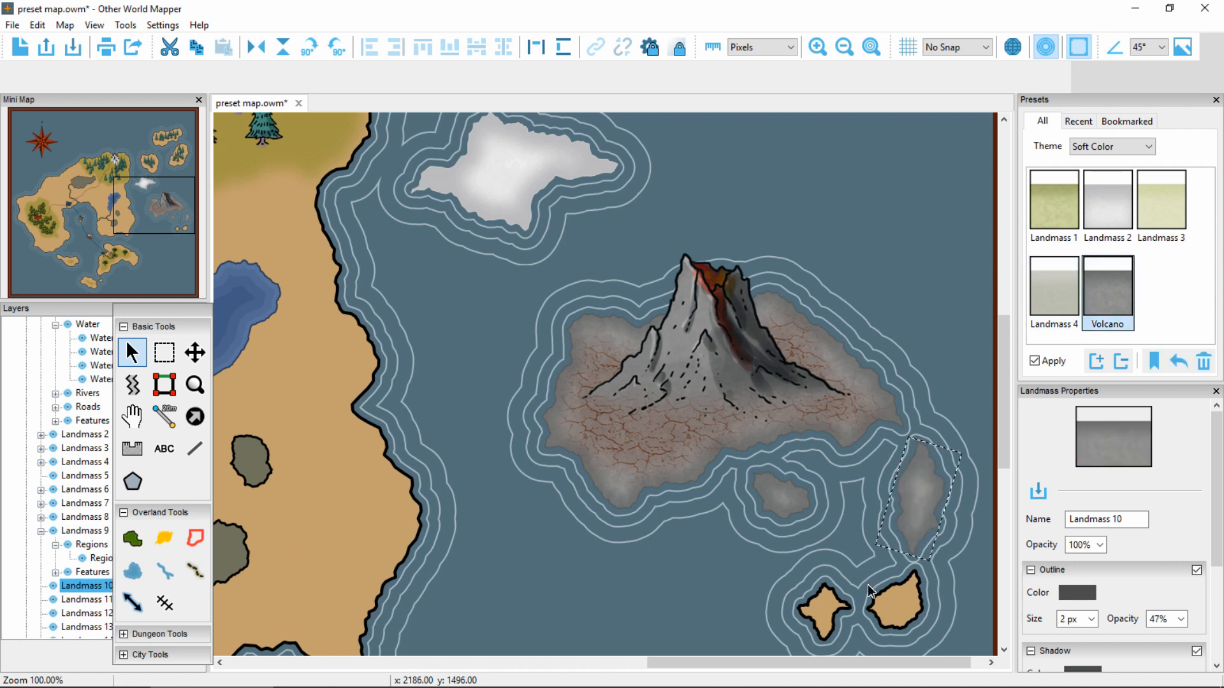
click(844, 607)
click(1106, 293)
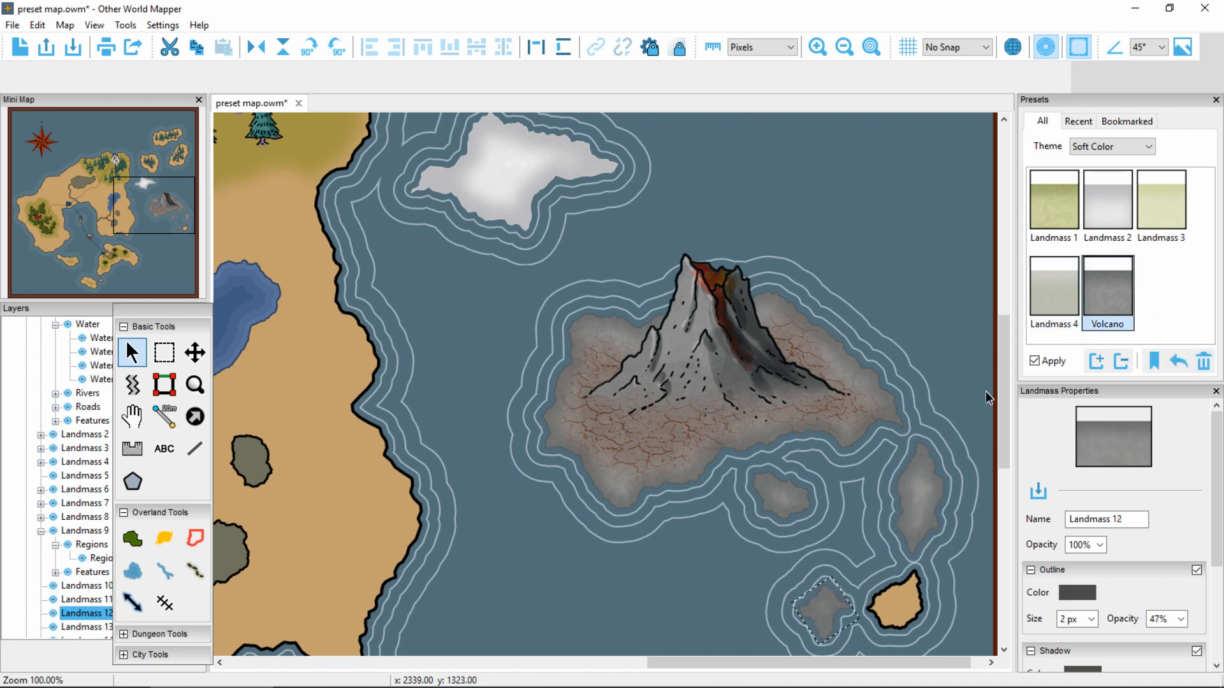
click(893, 605)
click(1116, 286)
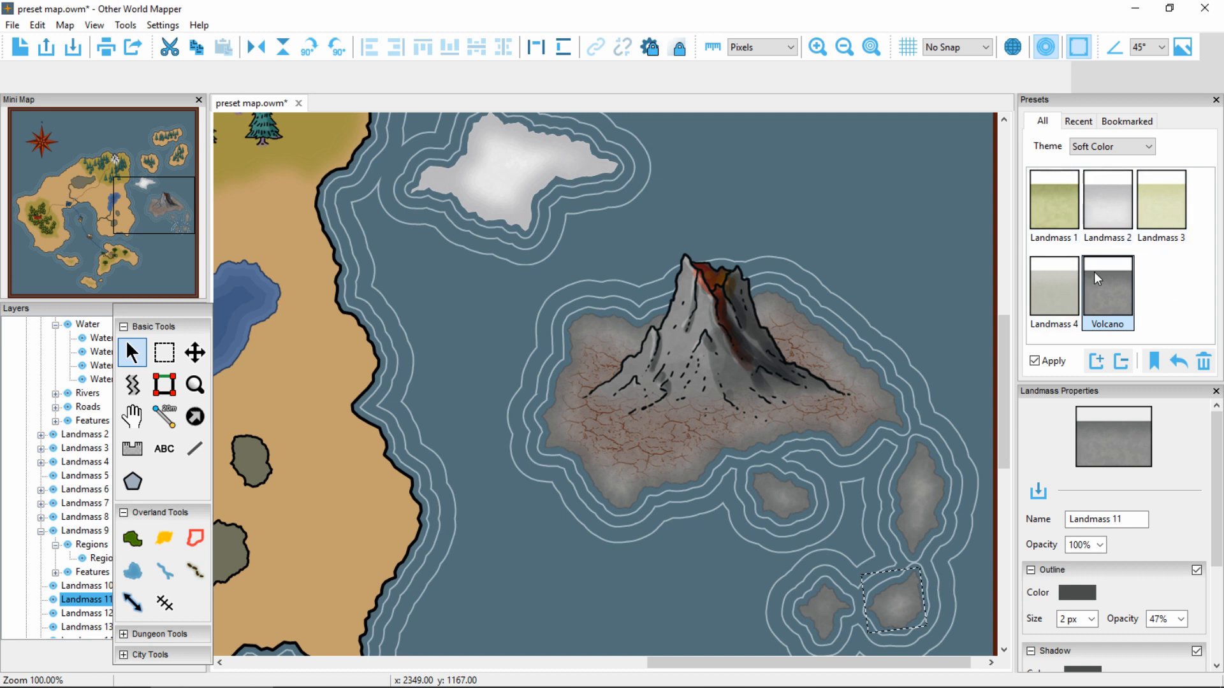
Turn off immediate application of presets, and select the Landmass 2 and Landmass 3 presets in turn.
click(1035, 362)
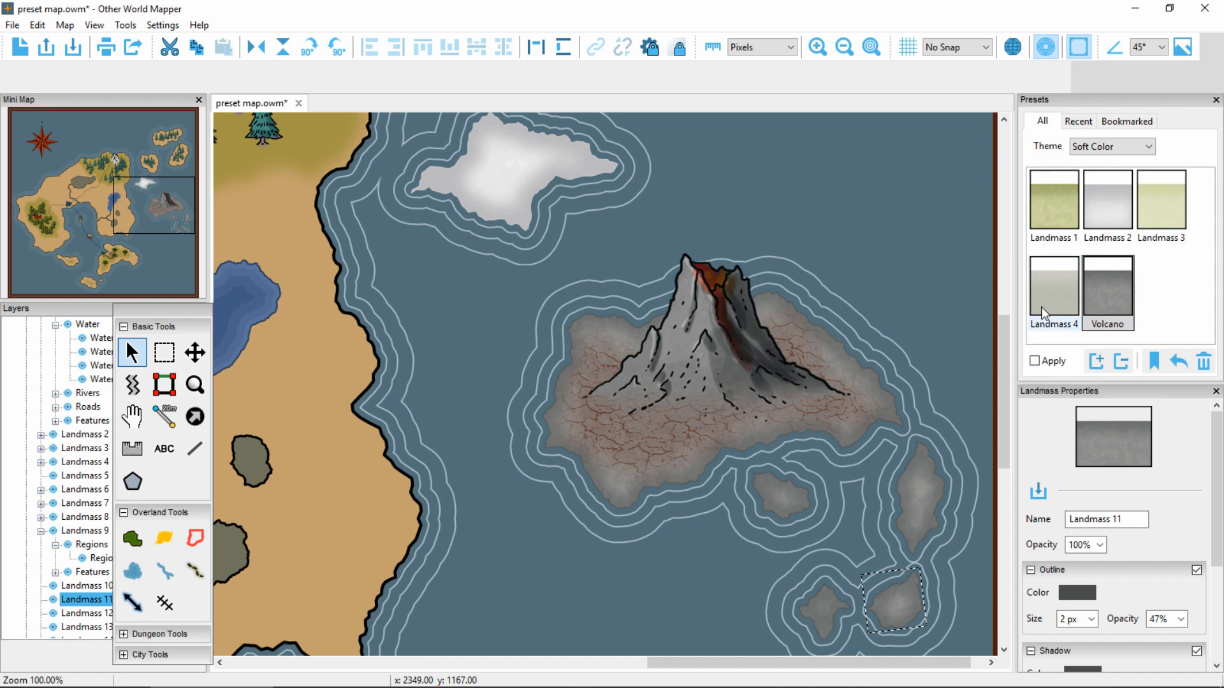
click(1103, 214)
click(1160, 212)
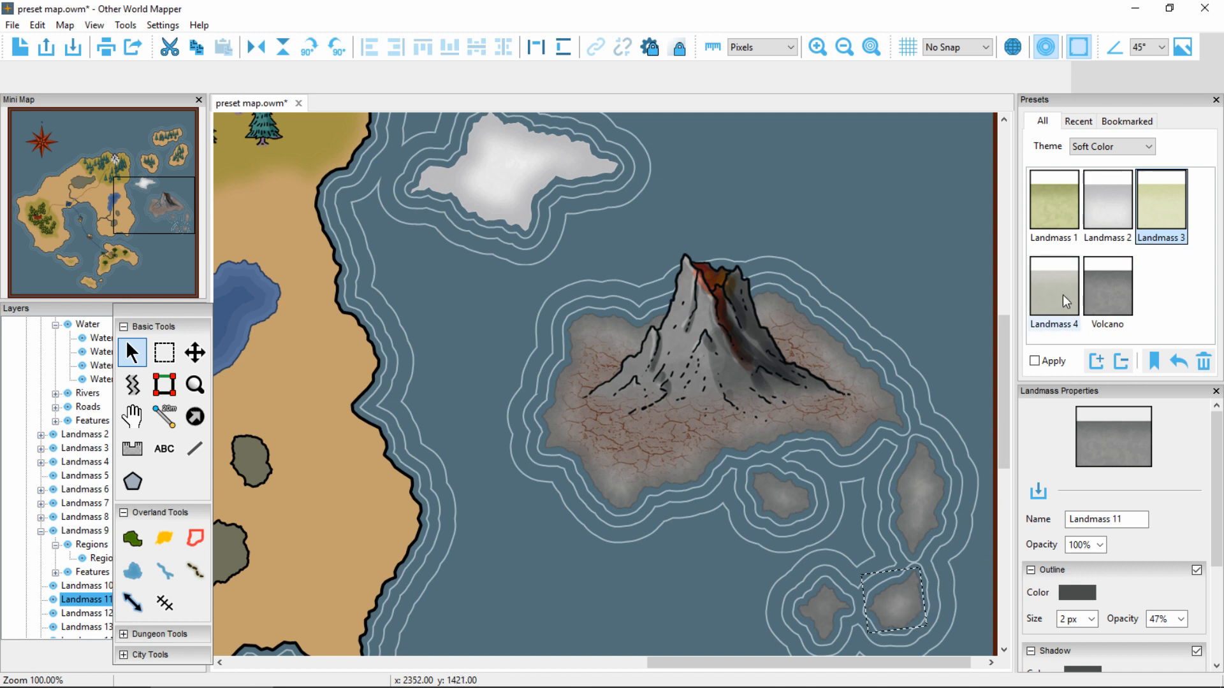
Move the Volcano preset out of the Soft Color theme into another theme.
click(1117, 298)
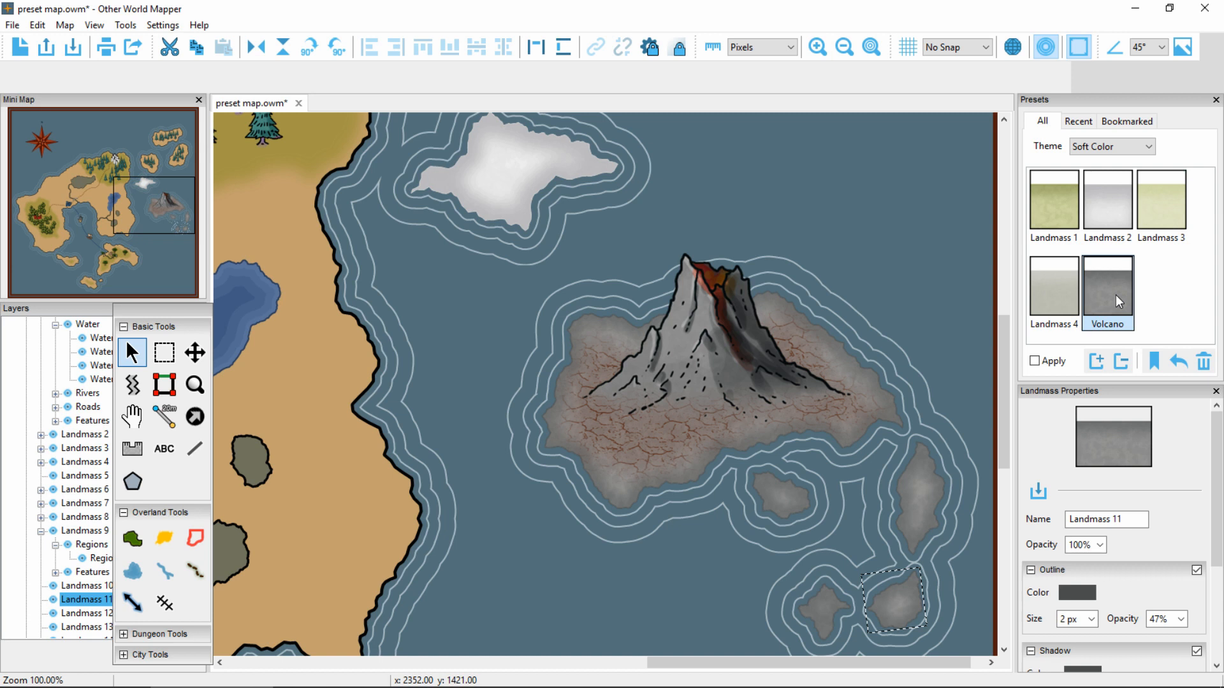
click(1179, 362)
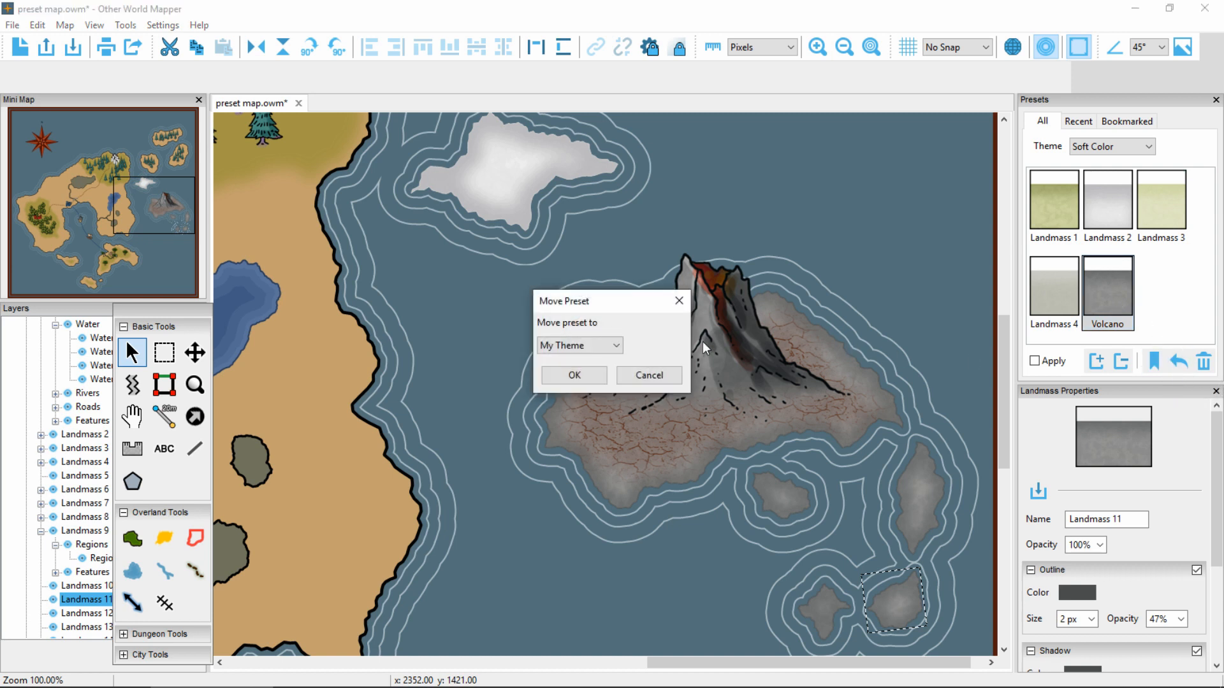
click(612, 345)
click(597, 413)
click(585, 381)
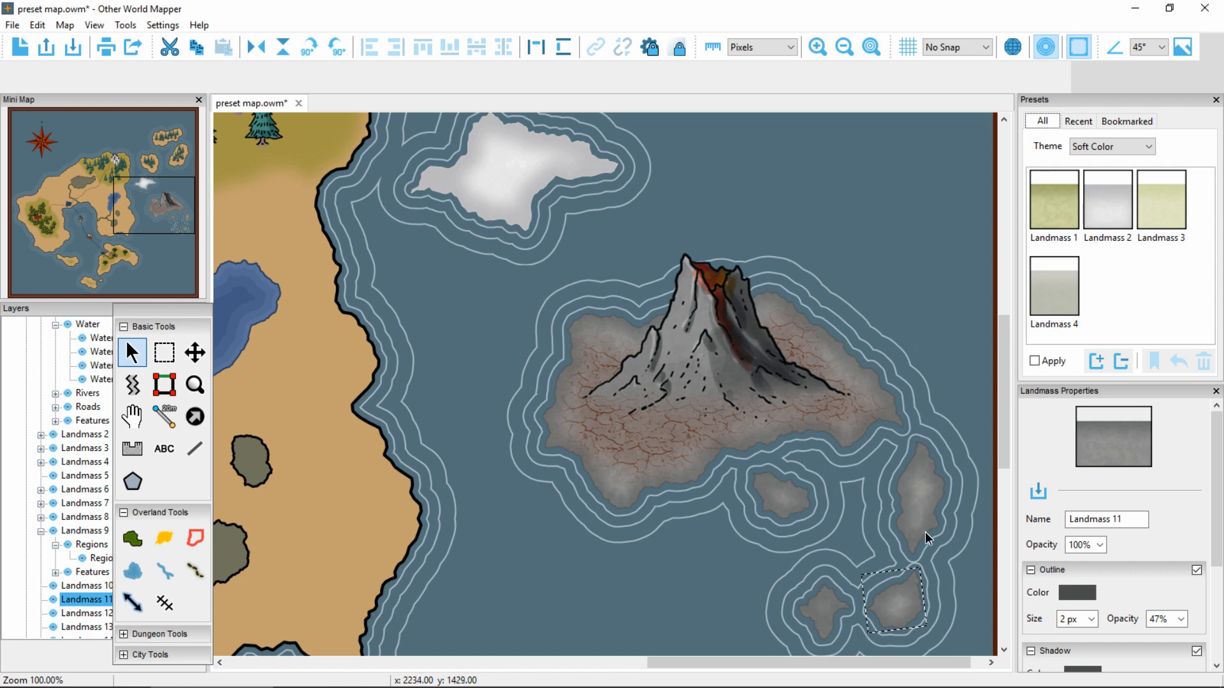
Select the Landmass 4 preset and check the bookmarked presets before returning to the full preset list.
click(1058, 276)
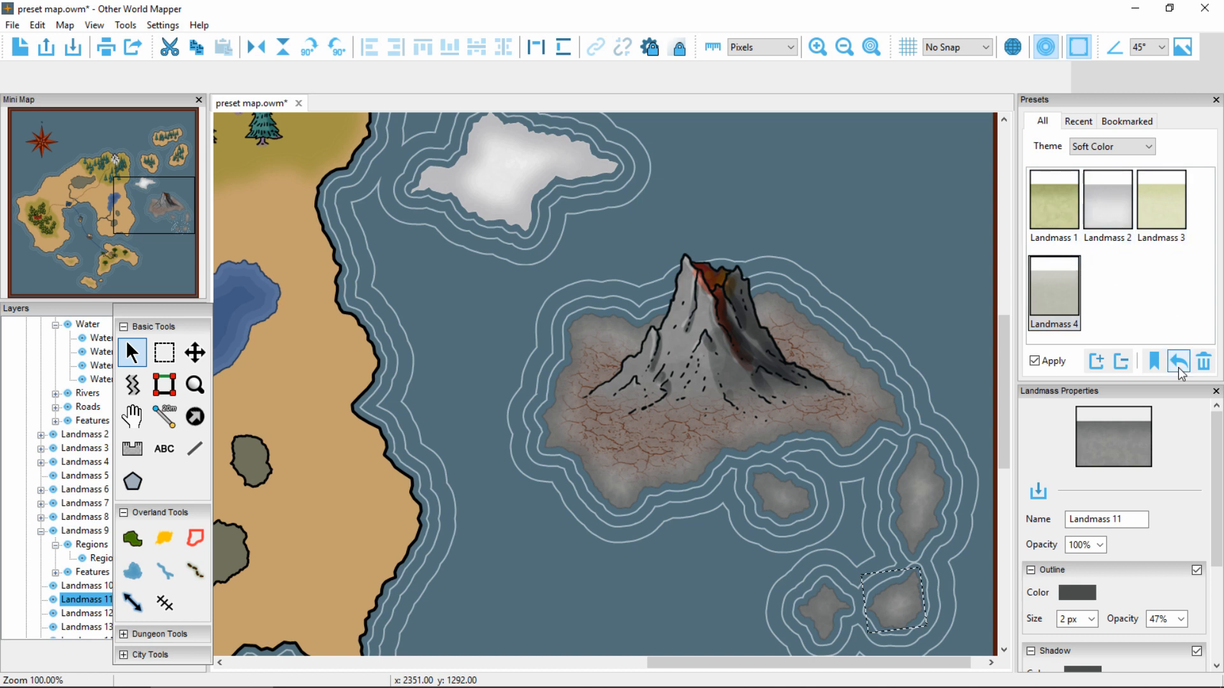
click(1127, 121)
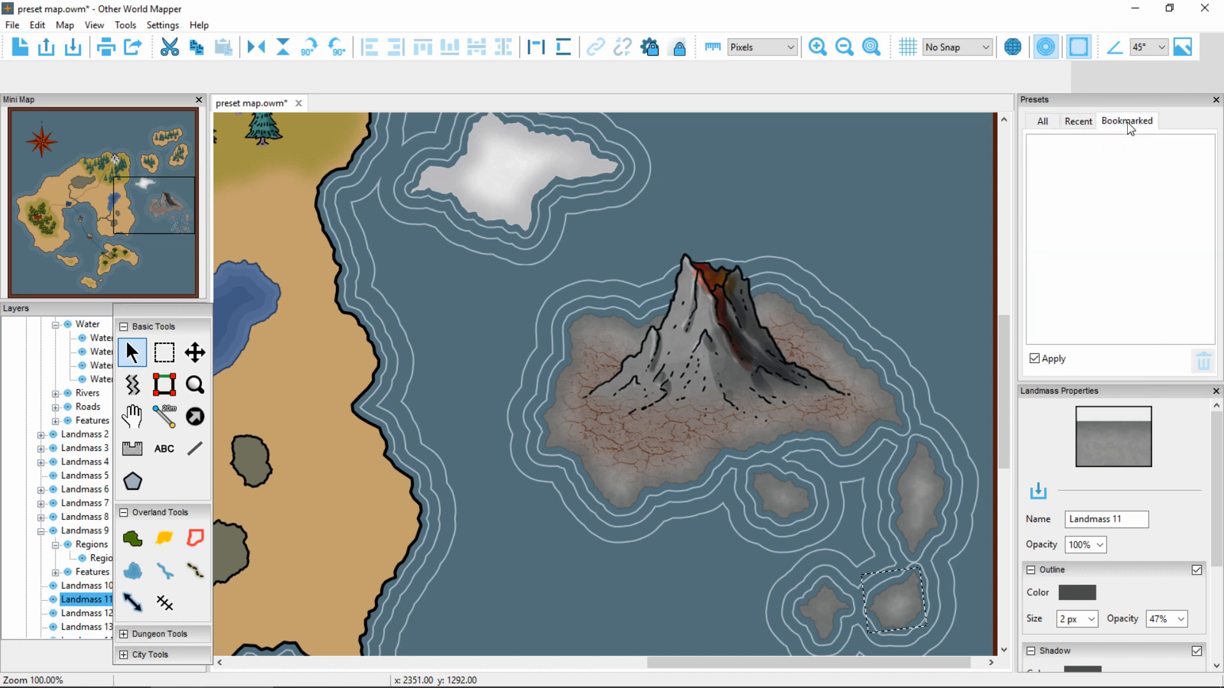
click(1042, 121)
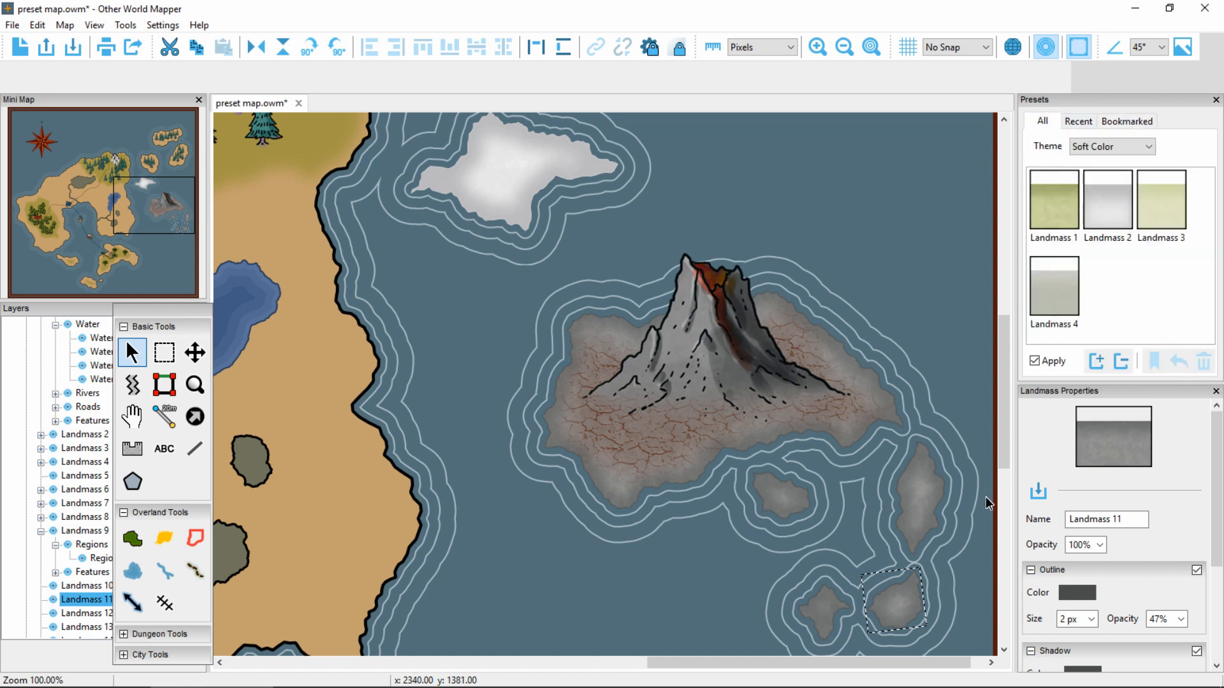
Turn off immediate preset application, bookmark the Landmass 4 preset and show the bookmarked presets.
click(1035, 361)
click(1058, 308)
click(1153, 356)
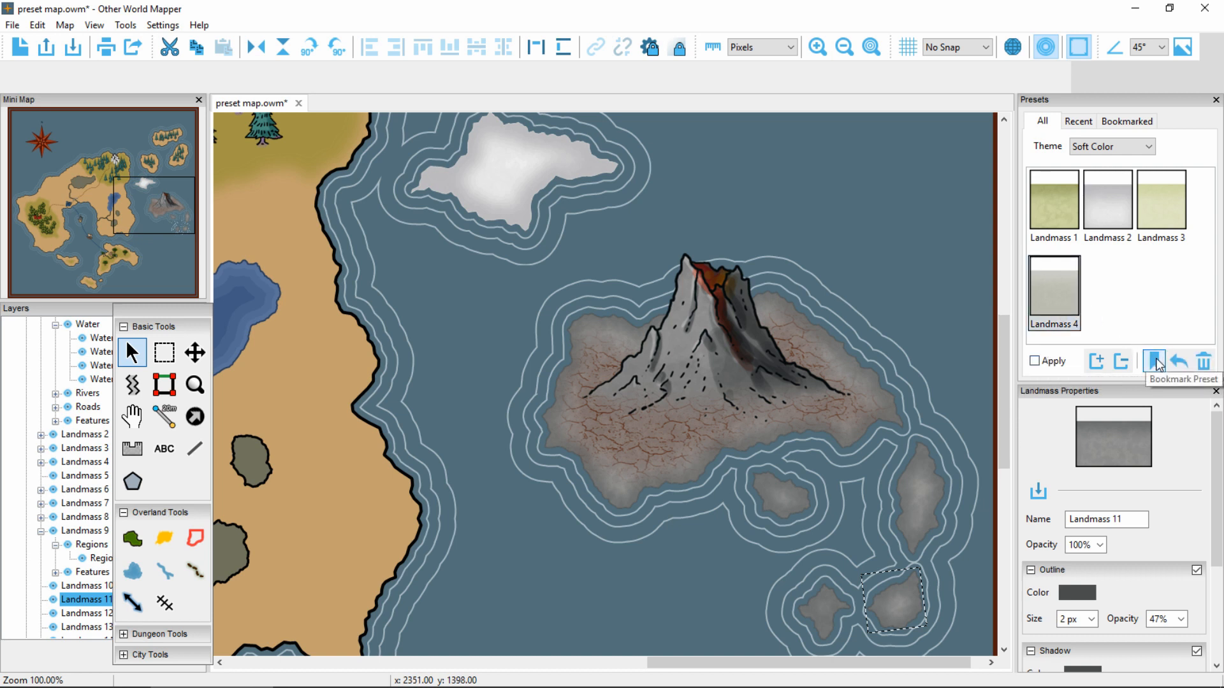
click(1146, 123)
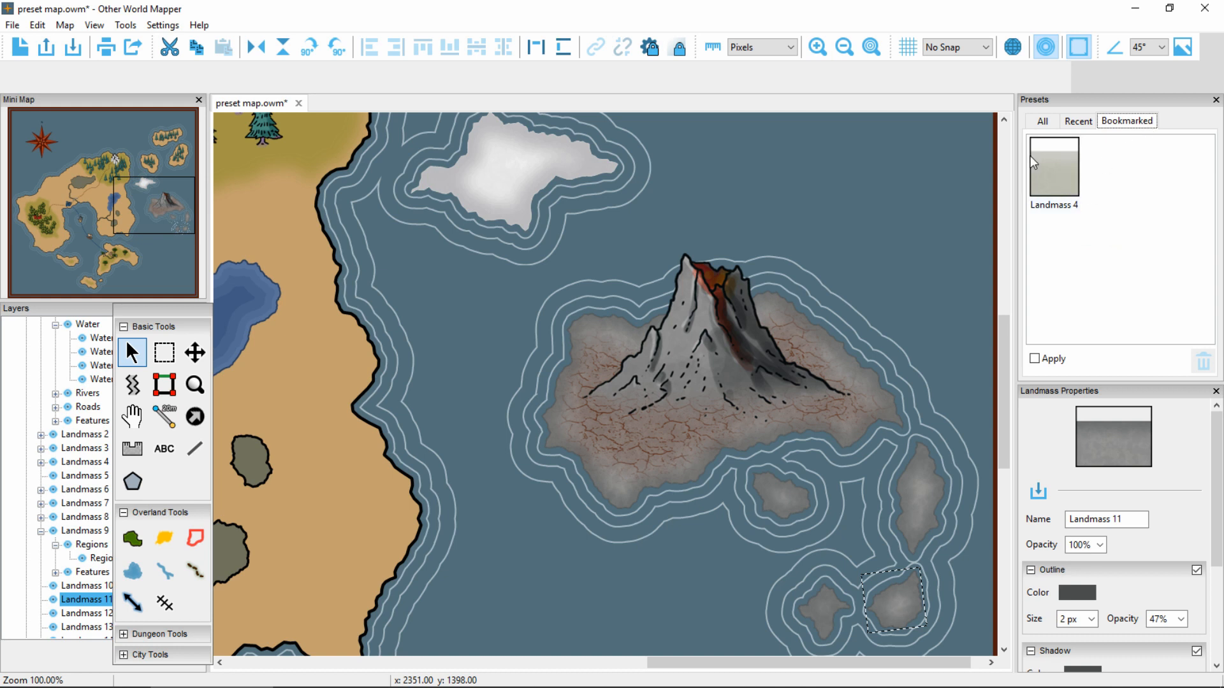
Switch the preset theme to Color and view the bookmarked and recently used presets.
click(1043, 123)
click(1101, 148)
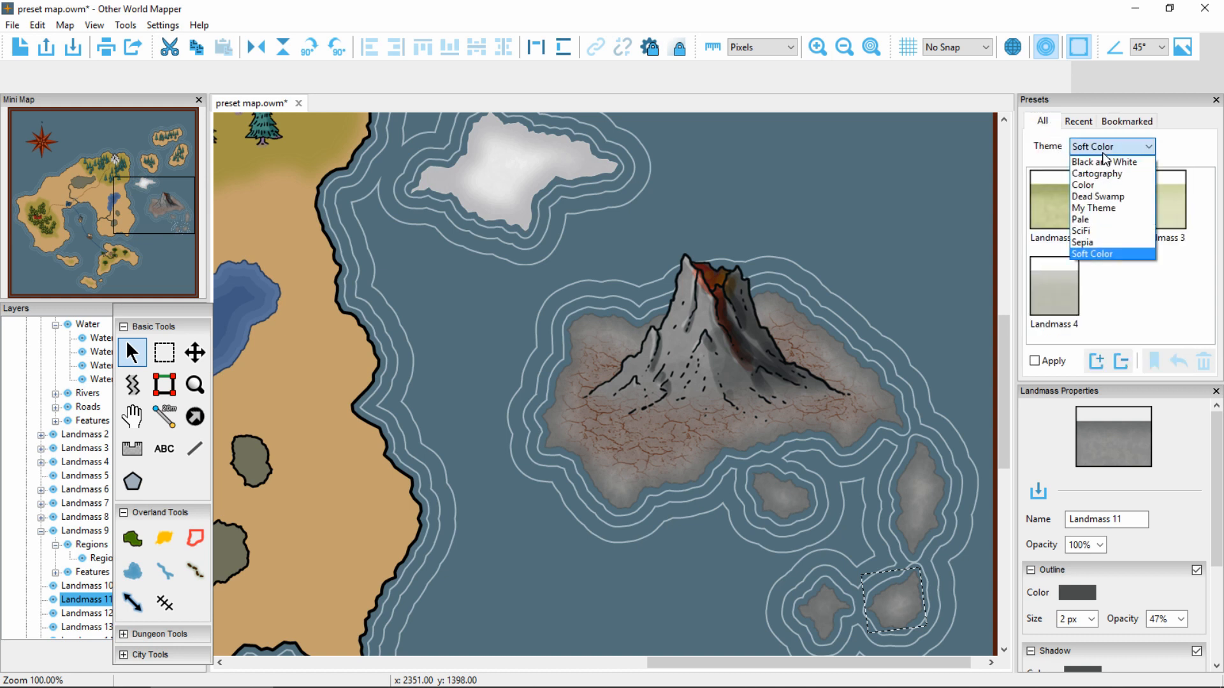
click(1104, 185)
click(1113, 124)
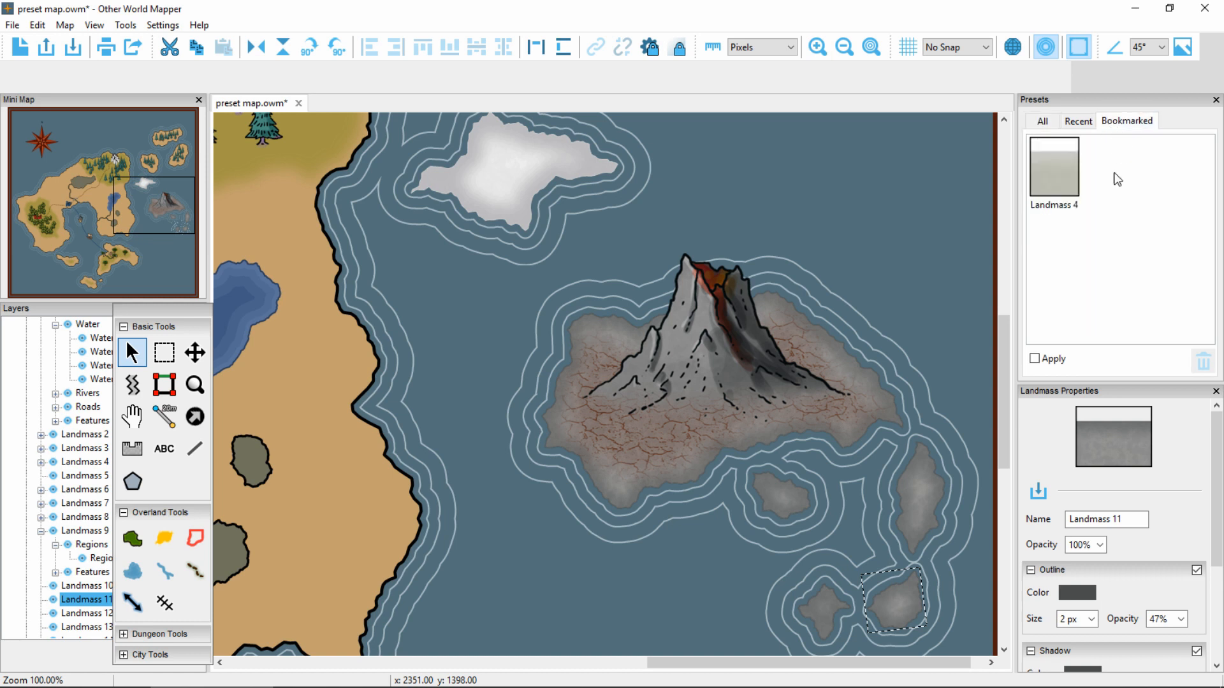
click(1077, 121)
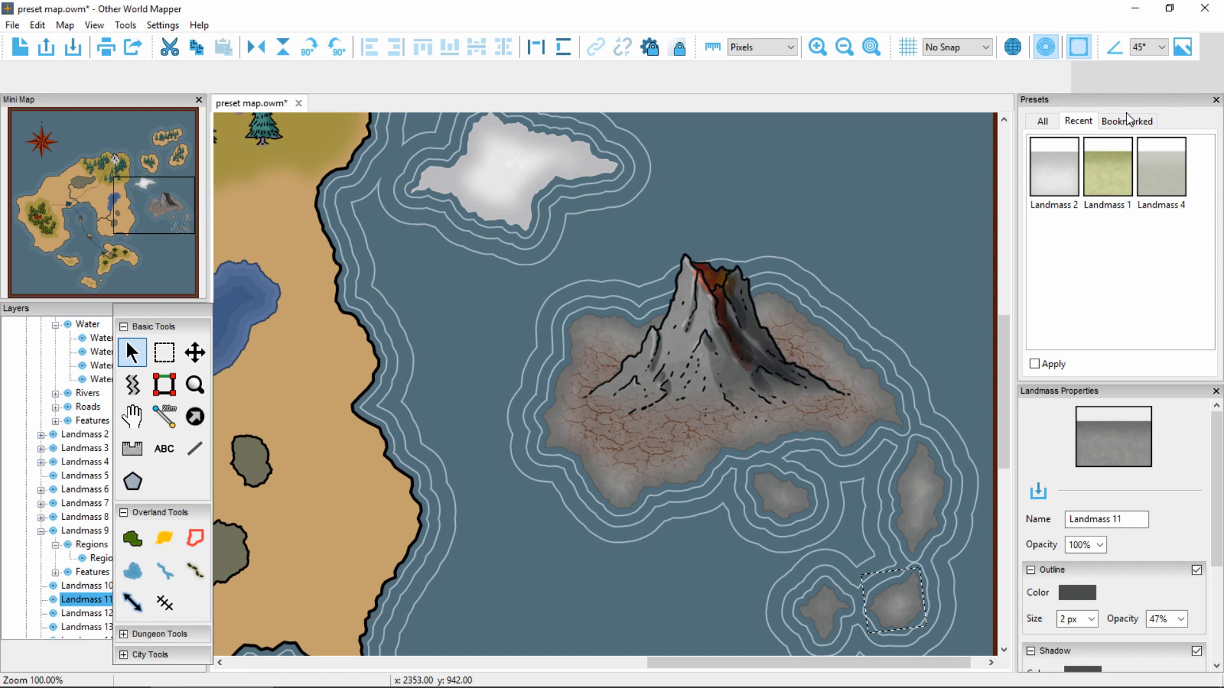
Return to the full preset list and choose Soft Color as the map theme in the map setup.
click(1037, 121)
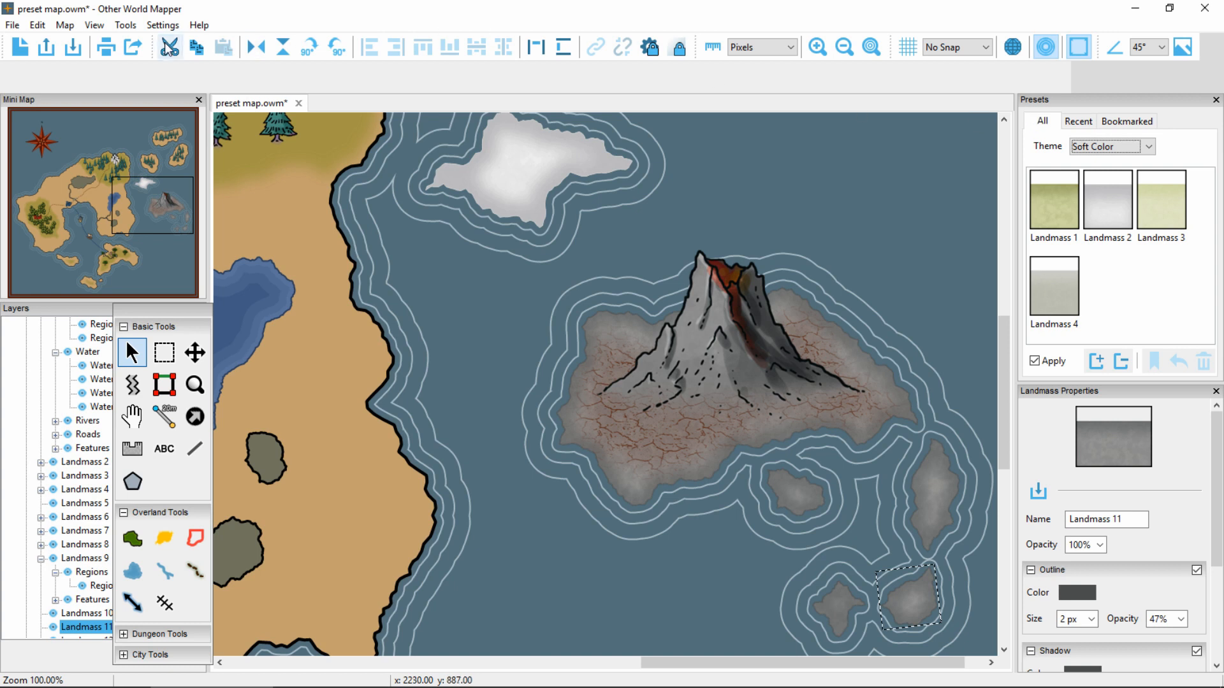
click(66, 27)
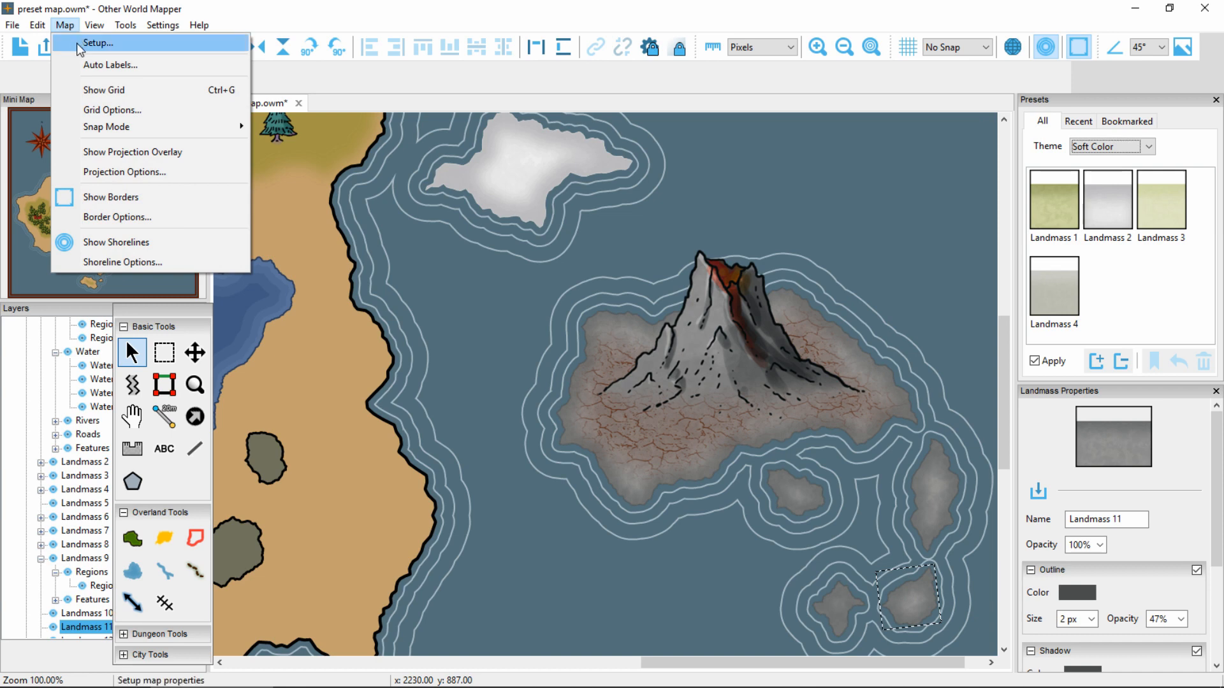
click(80, 44)
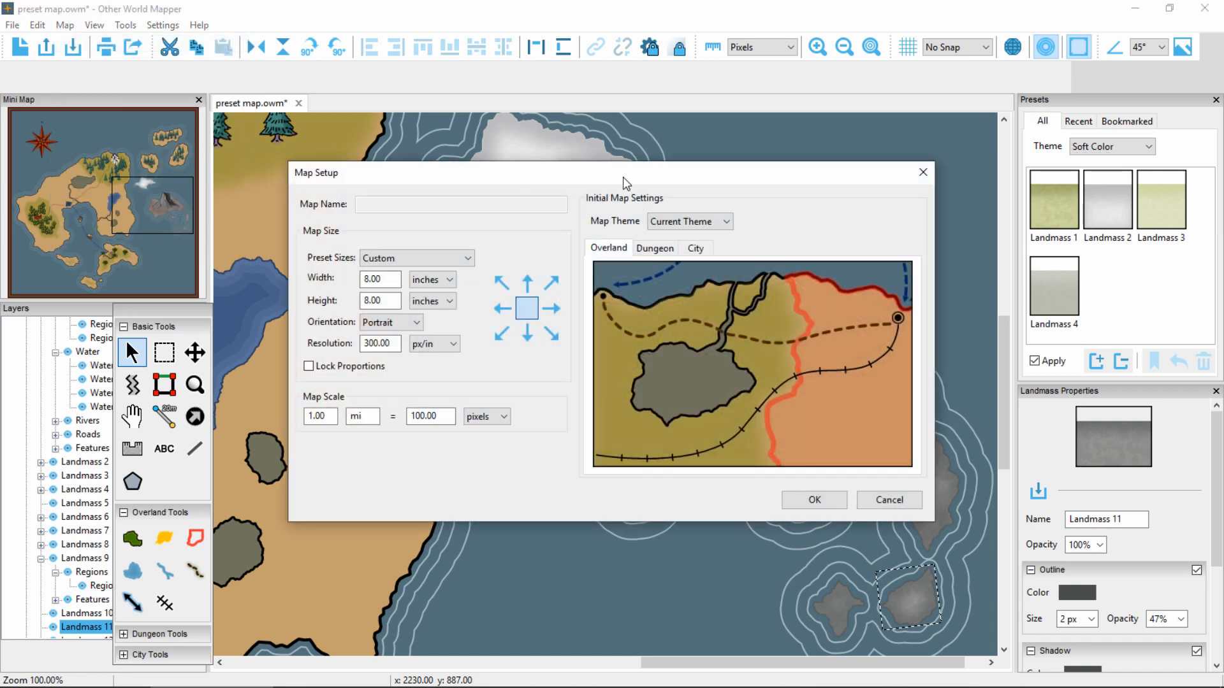
click(690, 220)
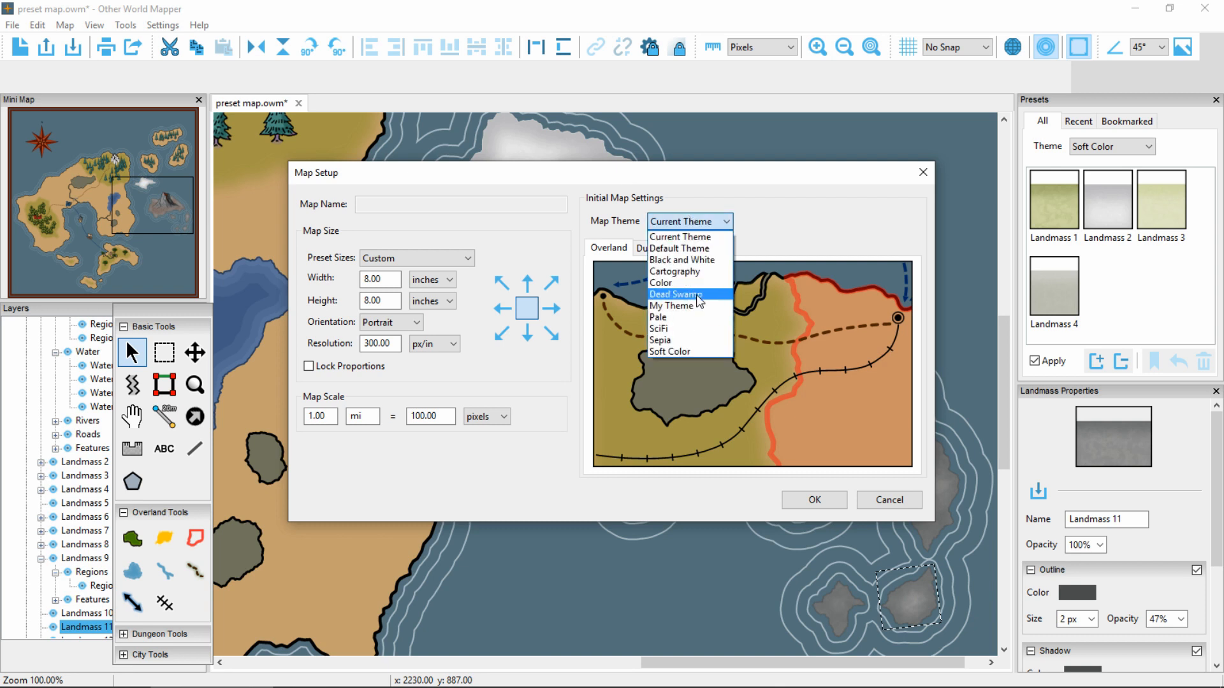
click(693, 351)
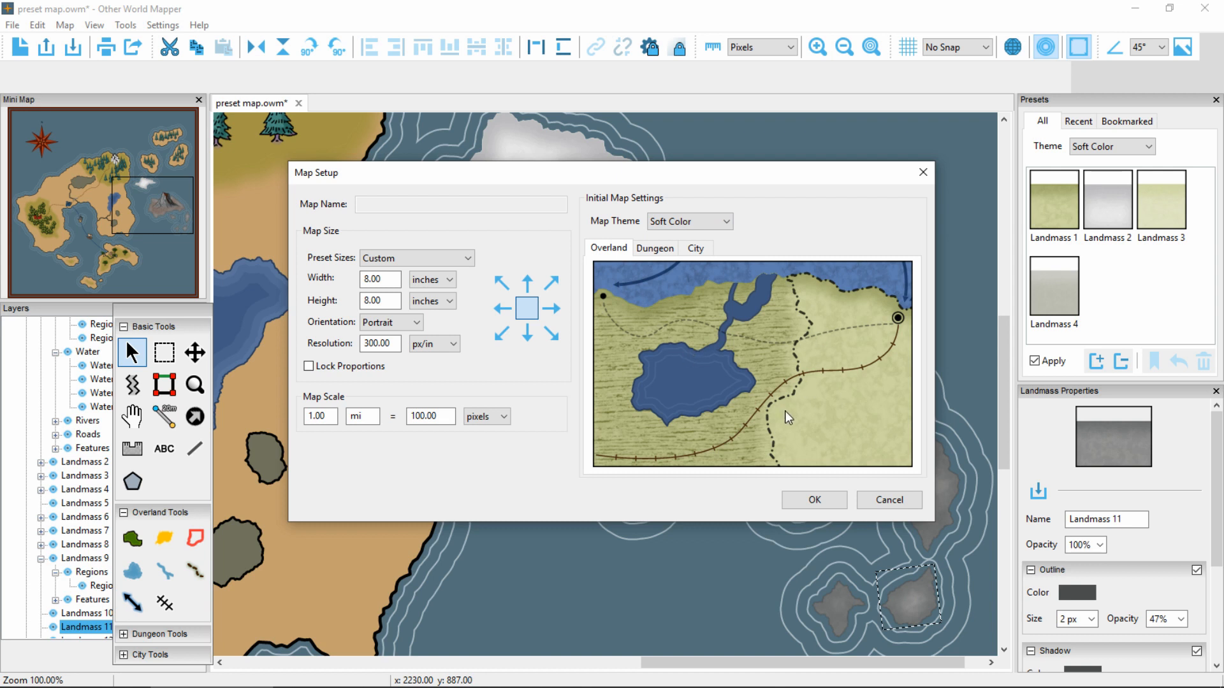
Preview the Soft Color theme's city and overland styles, and apply the theme to the map's existing items.
click(664, 251)
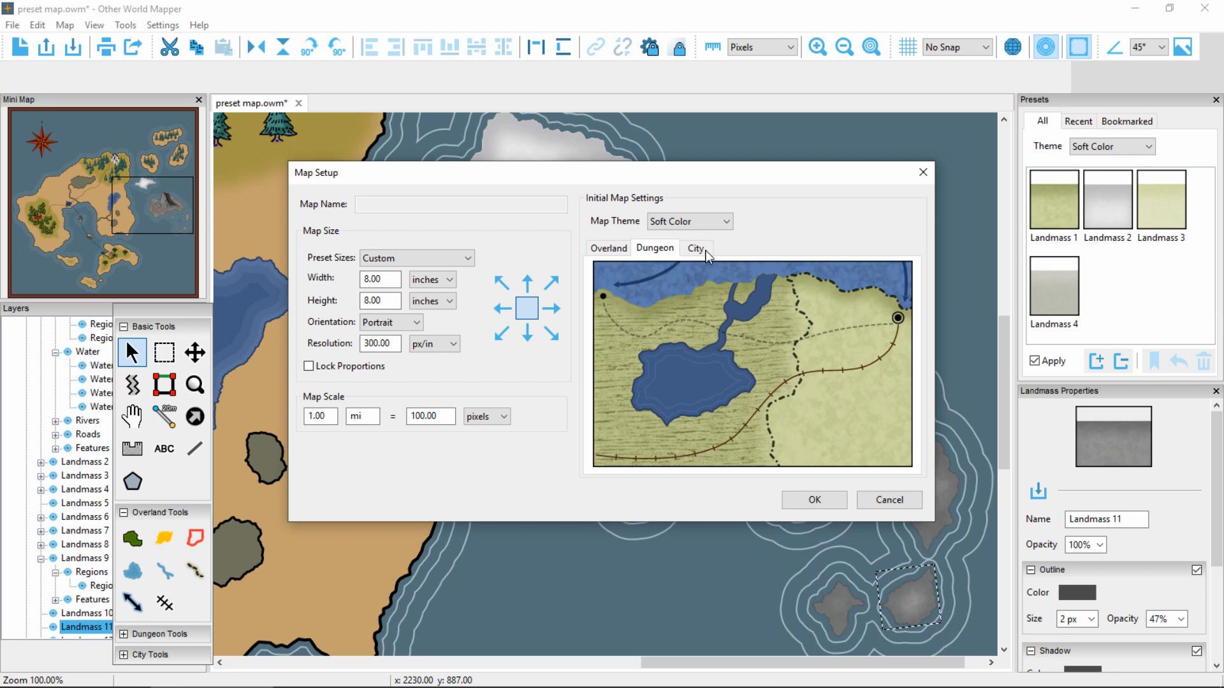
click(705, 253)
click(657, 251)
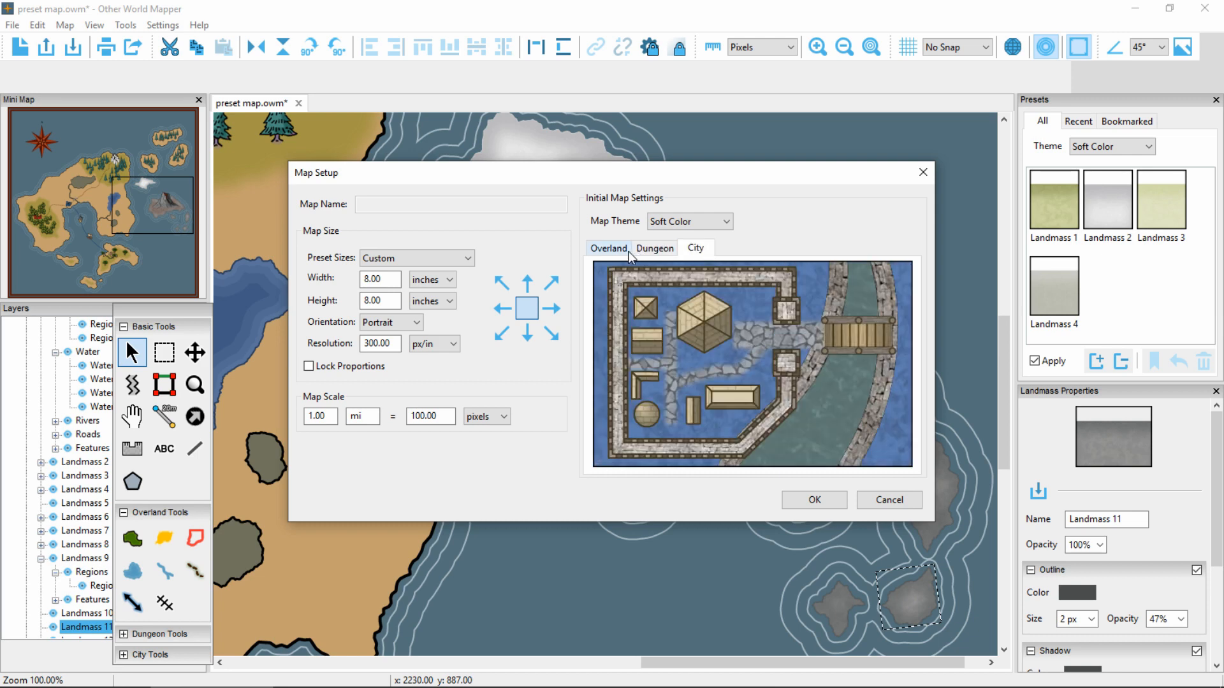
click(629, 252)
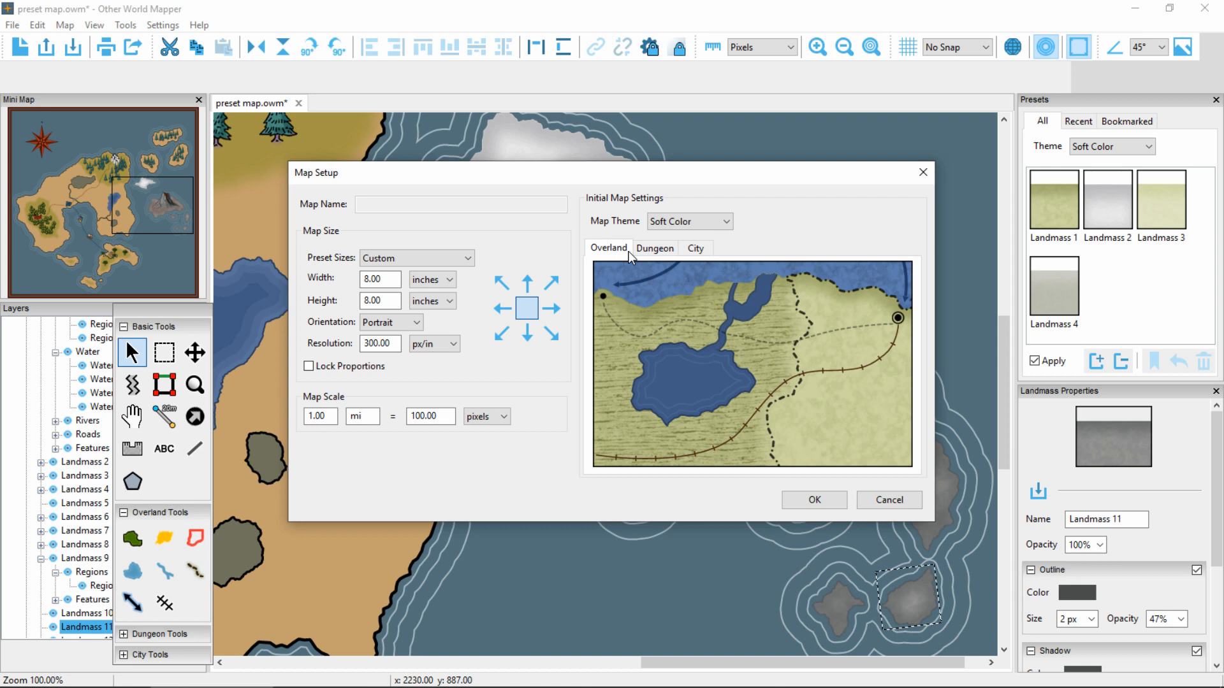
click(802, 500)
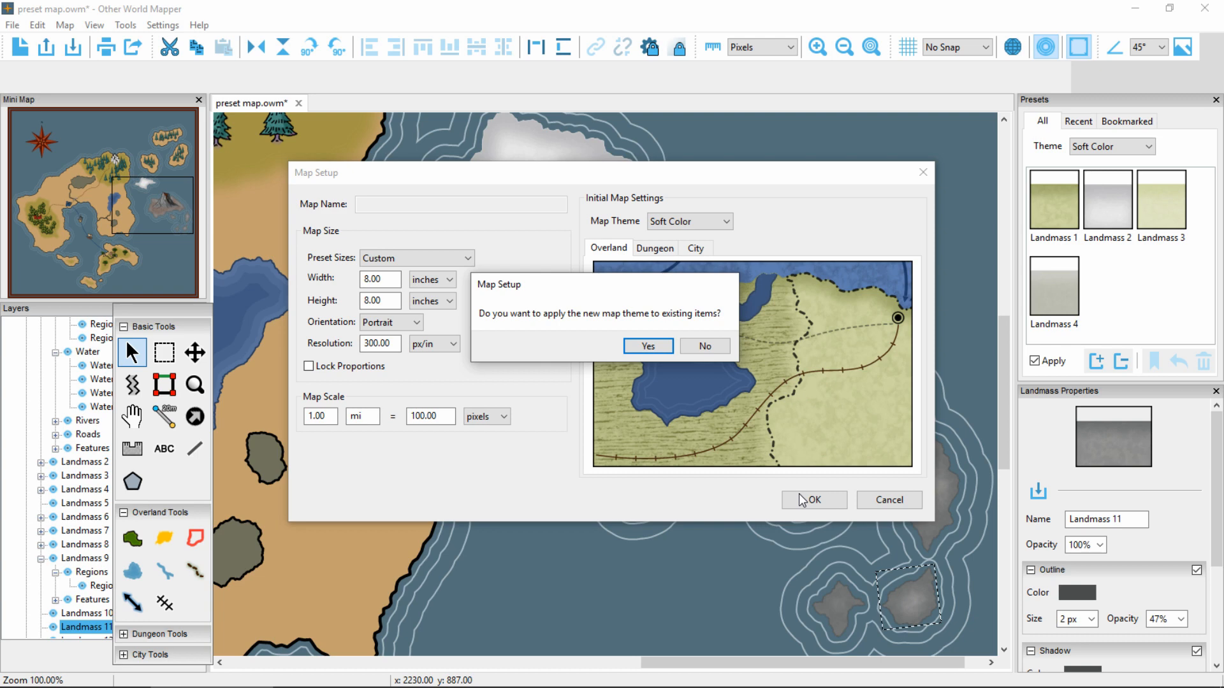
click(648, 346)
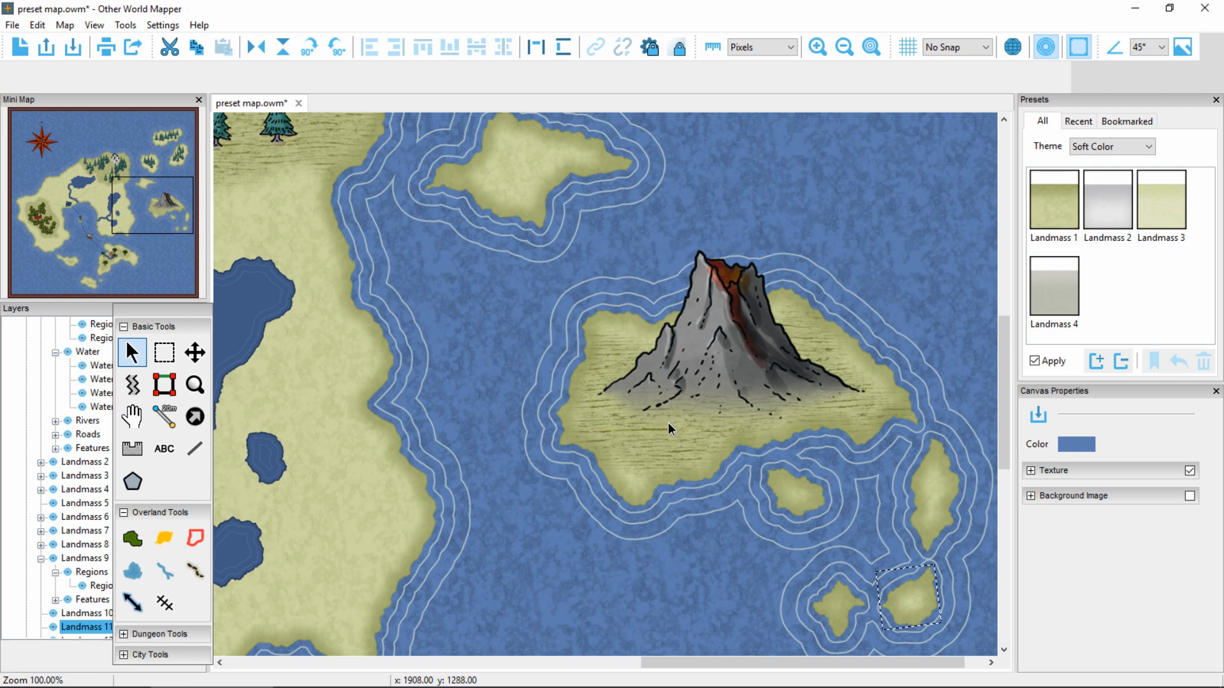
Apply the Volcano preset from My Theme to the large island beneath the volcano.
click(618, 316)
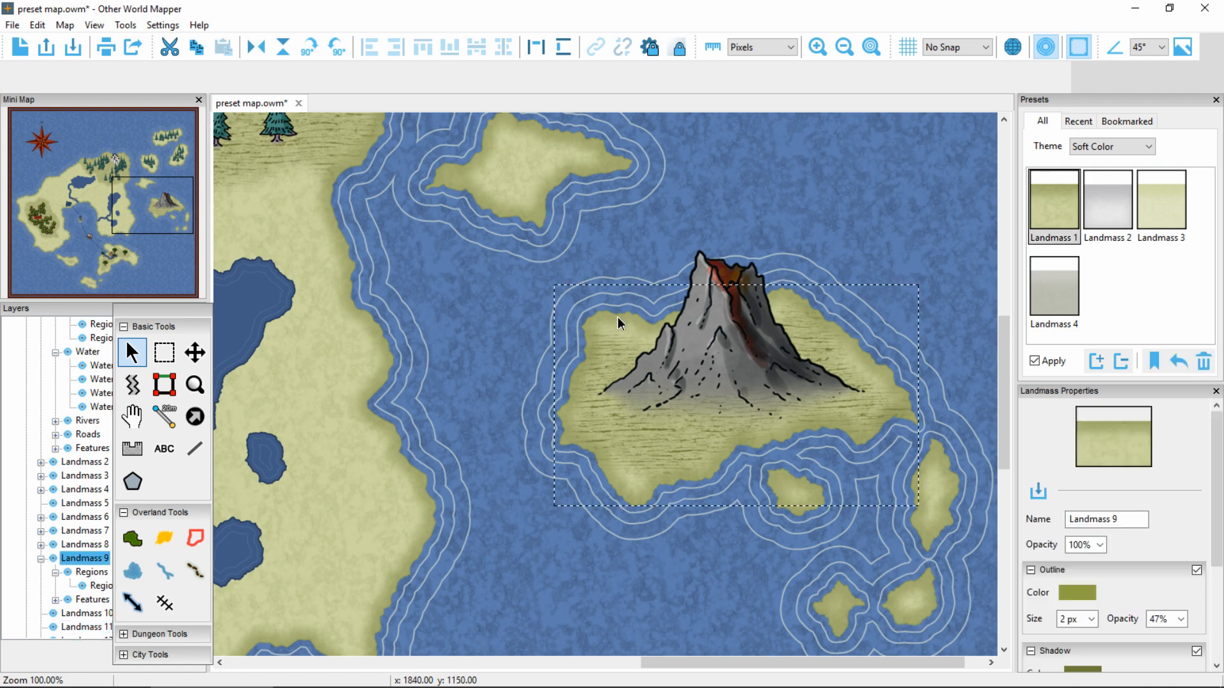
click(1105, 147)
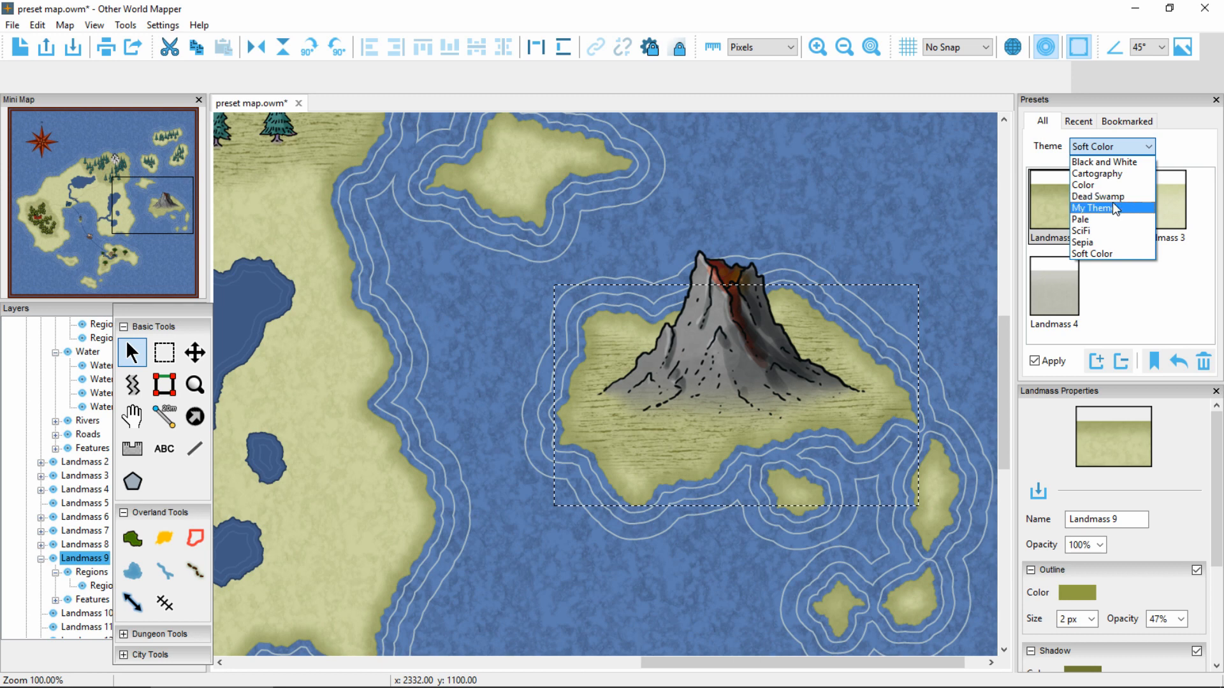
click(1111, 201)
click(1061, 212)
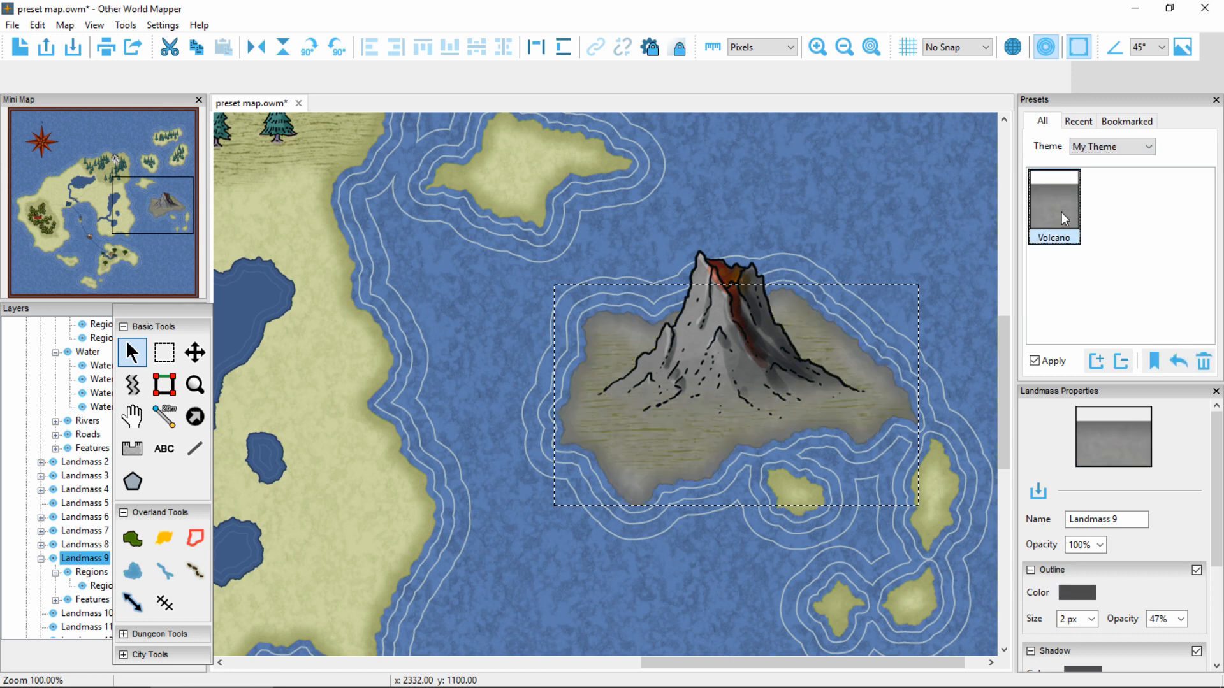